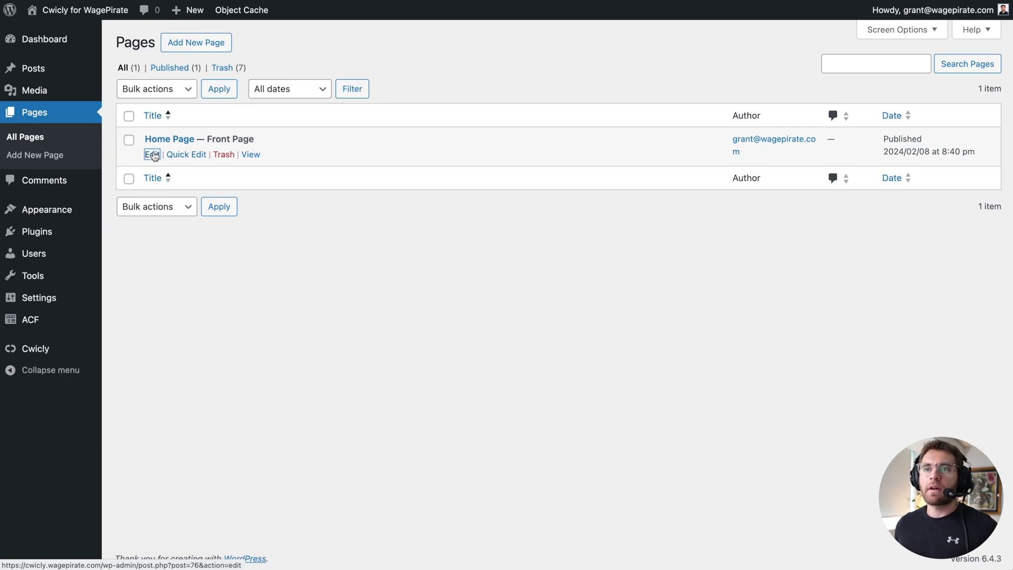
Open the Home Page for editing and insert a Div block into the empty page
{"action": "left_click", "coordinate": [152, 155]}
{"action": "type", "text": "/d"}
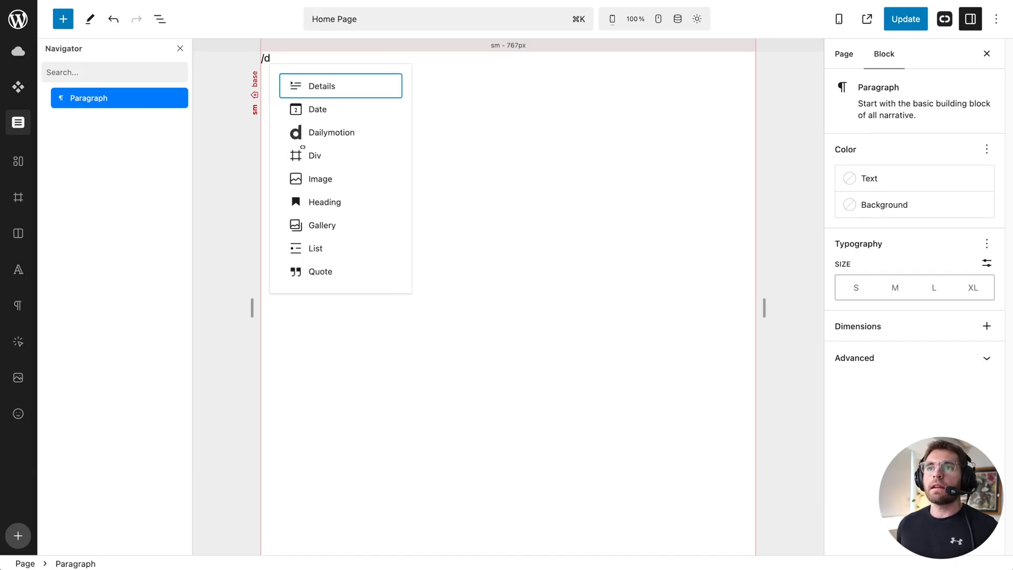
{"action": "left_click", "coordinate": [357, 156]}
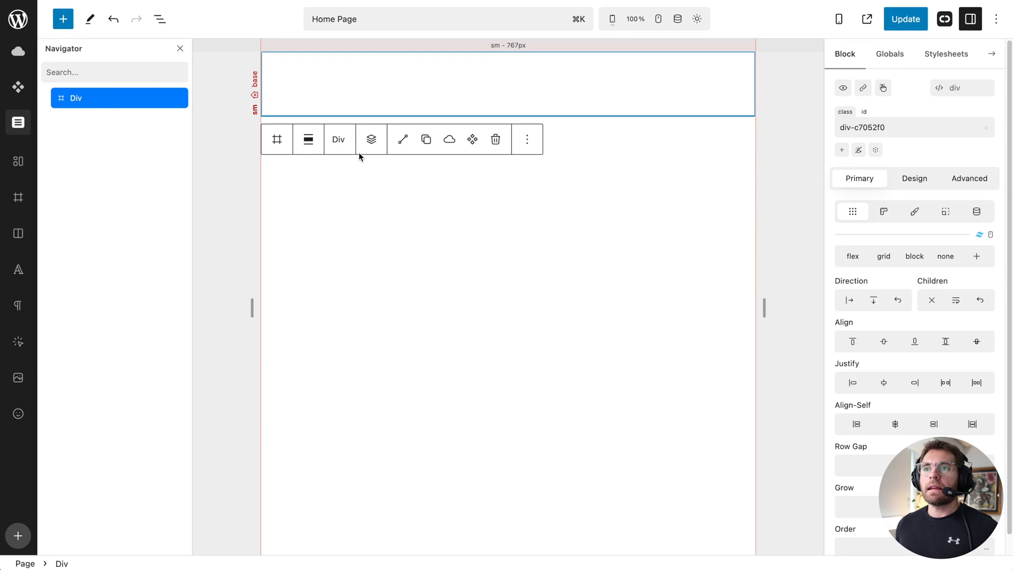
Add a Heading block inside the Div, followed by a Paragraph block
{"action": "left_click", "coordinate": [372, 139]}
{"action": "type", "text": "head"}
{"action": "left_click", "coordinate": [369, 247]}
{"action": "key", "text": "Return"}
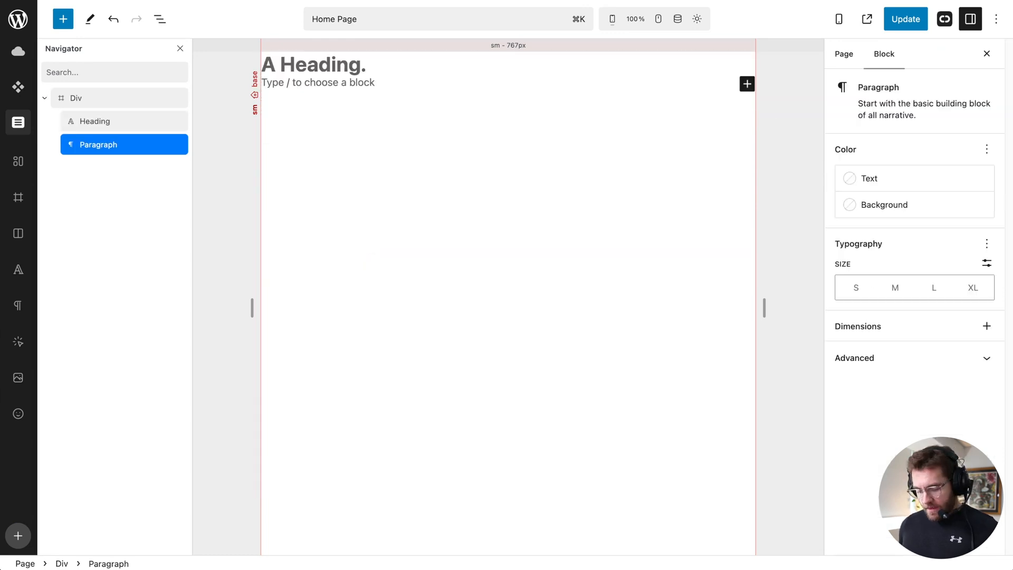
{"action": "type", "text": "/par"}
{"action": "left_click", "coordinate": [353, 109]}
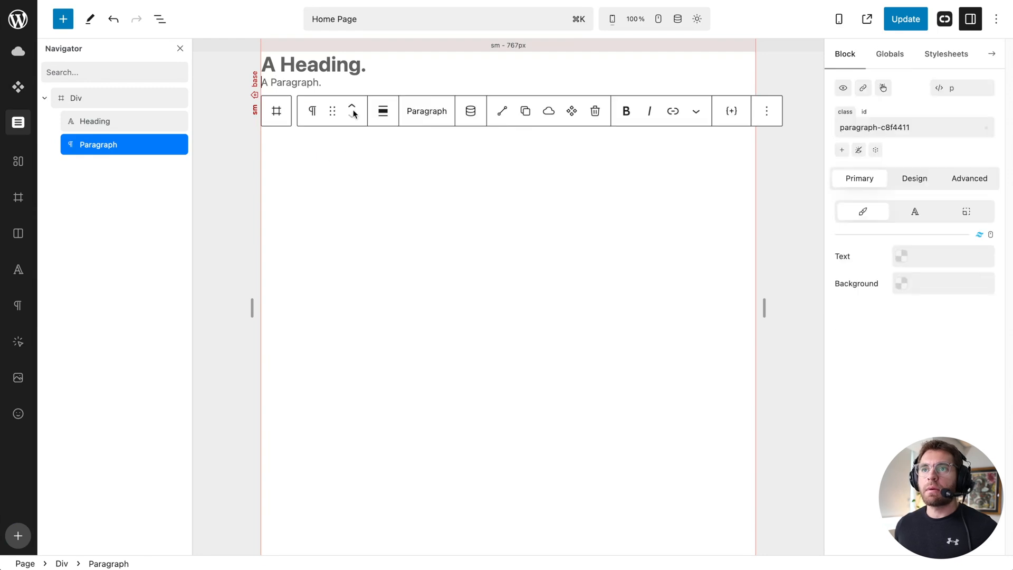
Add a single Button block below the paragraph inside the Div
{"action": "key", "text": "Return"}
{"action": "type", "text": "/but"}
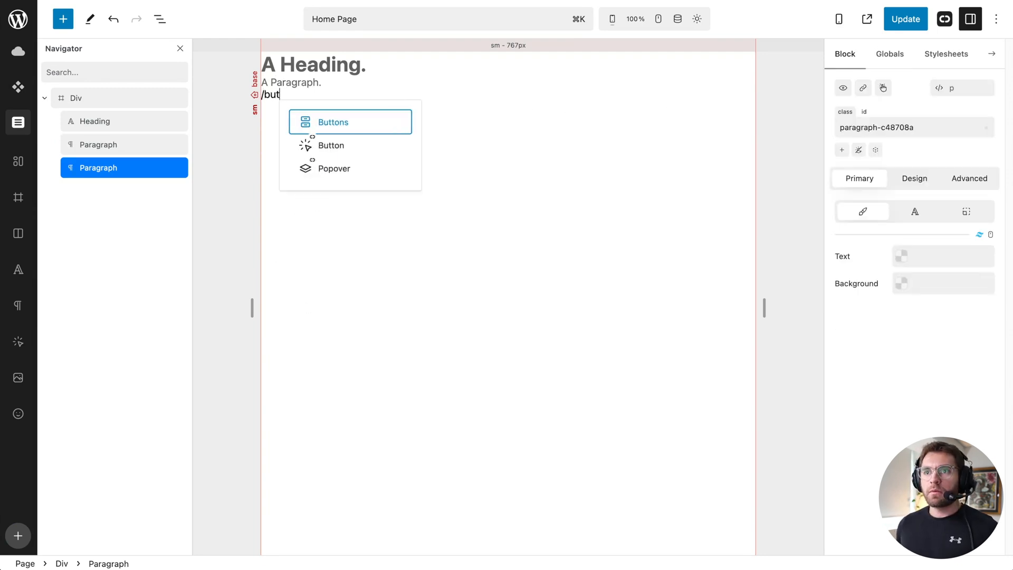
{"action": "left_click", "coordinate": [351, 146]}
Set the Div's background colour to Tailwind yellow-200
{"action": "left_click", "coordinate": [130, 98]}
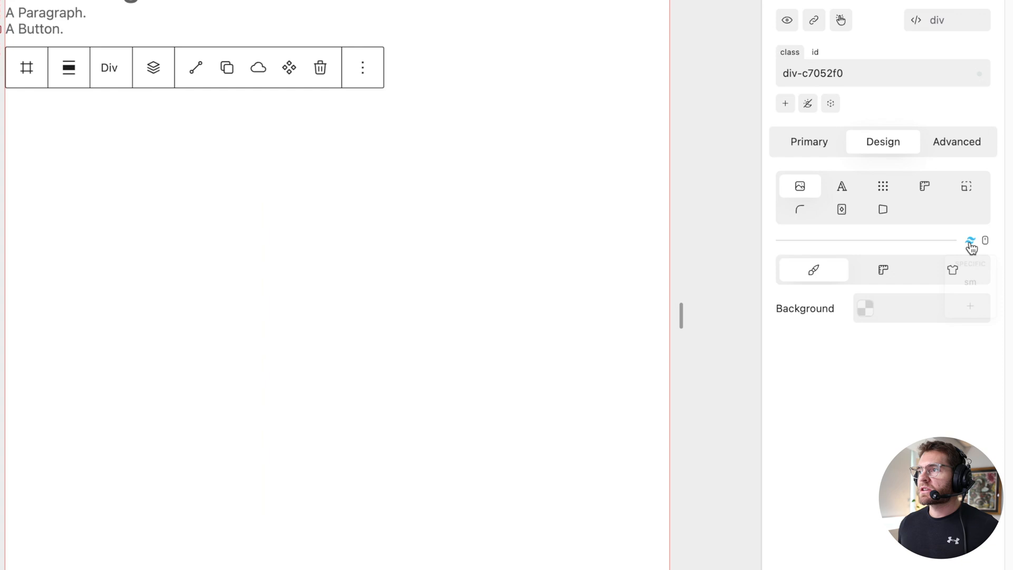
{"action": "left_click", "coordinate": [979, 252]}
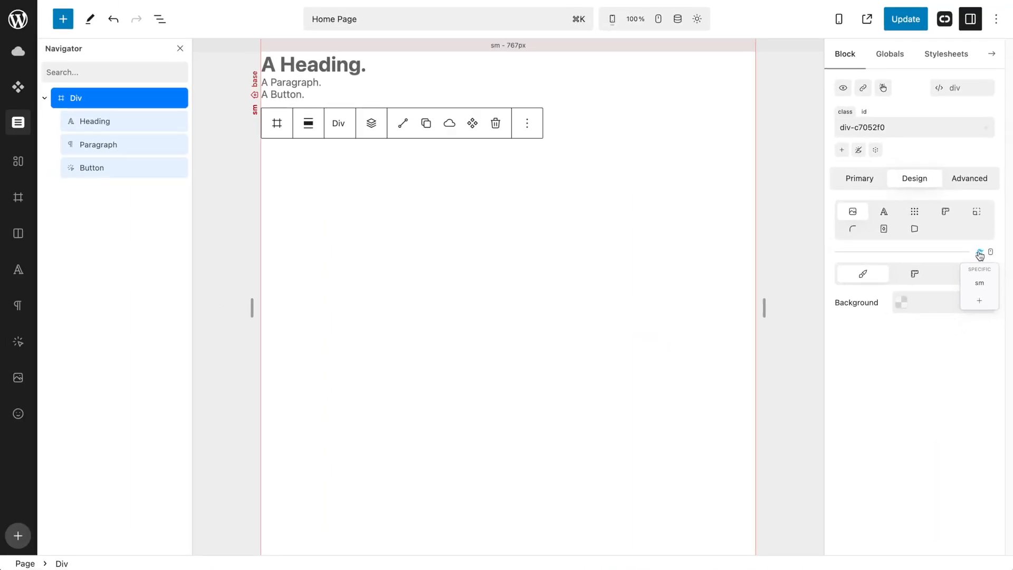
{"action": "left_click", "coordinate": [902, 302]}
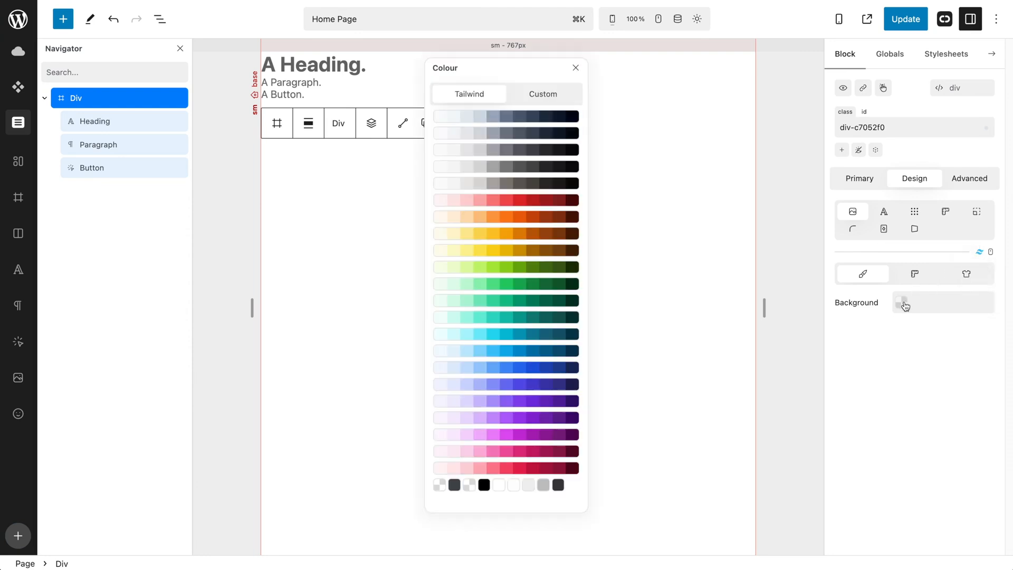
{"action": "left_click", "coordinate": [464, 255]}
Set the Div's padding to 8 on all sides
{"action": "left_click", "coordinate": [977, 211]}
{"action": "left_click", "coordinate": [876, 318]}
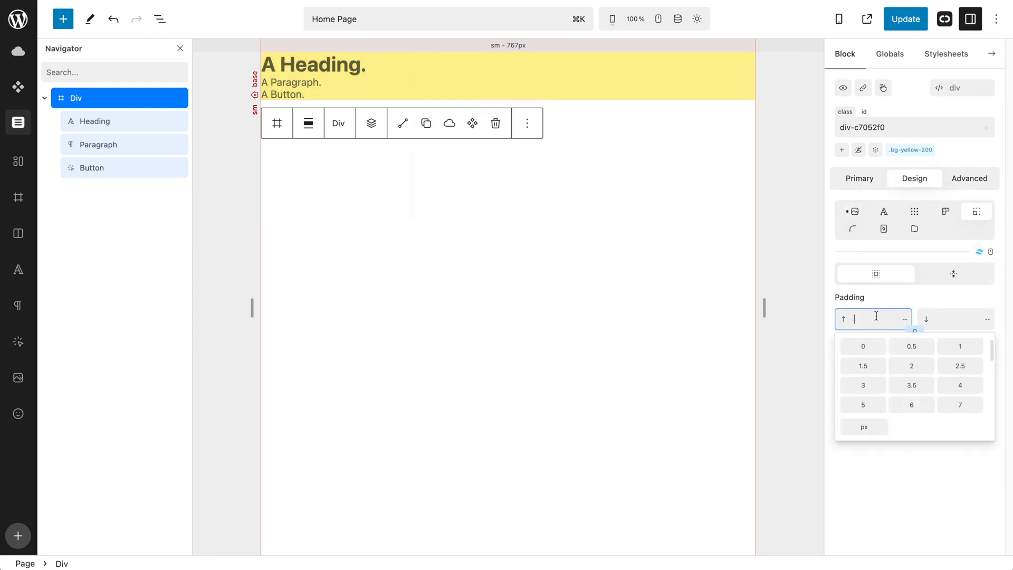
{"action": "scroll", "coordinate": [893, 364], "scroll_direction": "down", "scroll_amount": 2}
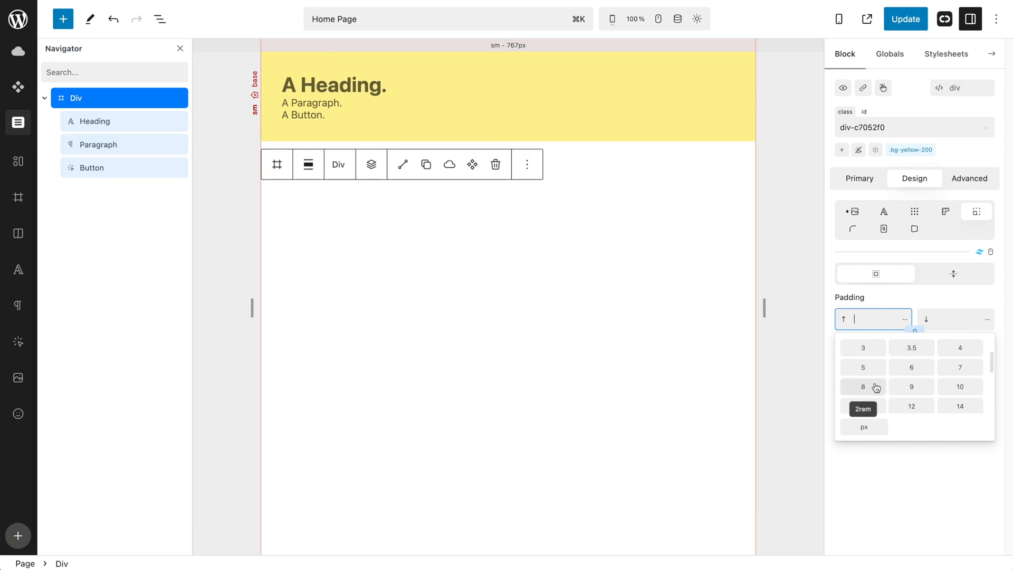
{"action": "left_click", "coordinate": [876, 388]}
Lay out the Div's contents as flex with column direction
{"action": "left_click", "coordinate": [868, 182]}
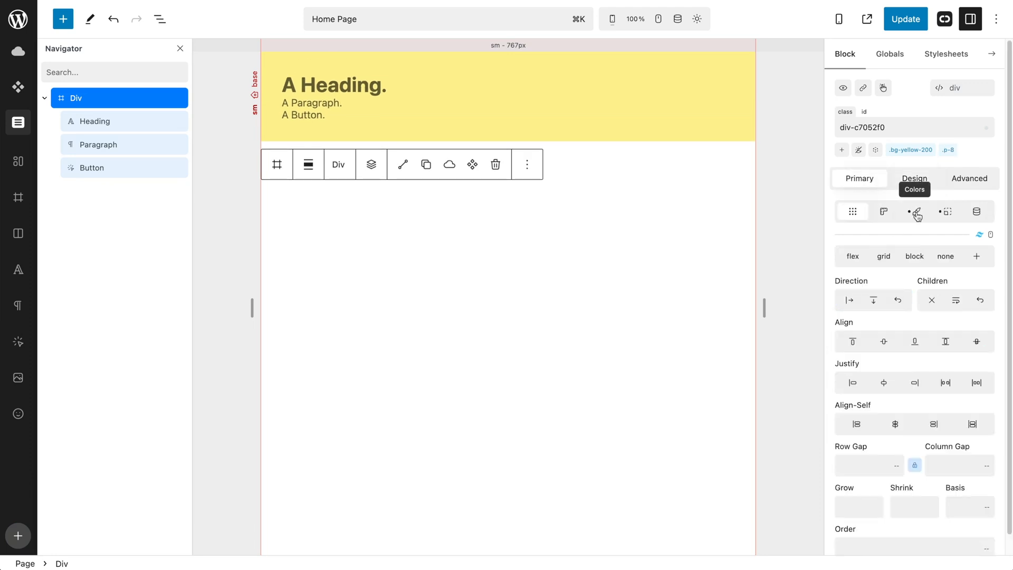
{"action": "left_click", "coordinate": [865, 258]}
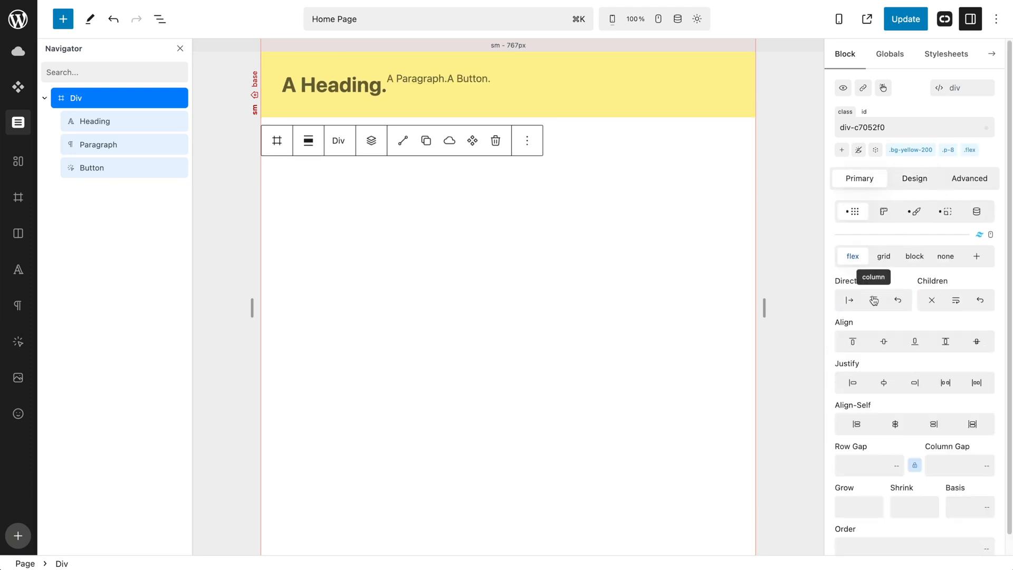
{"action": "left_click", "coordinate": [874, 300]}
Space the Div's children by adding the Tailwind class gap-4
{"action": "left_click", "coordinate": [868, 482]}
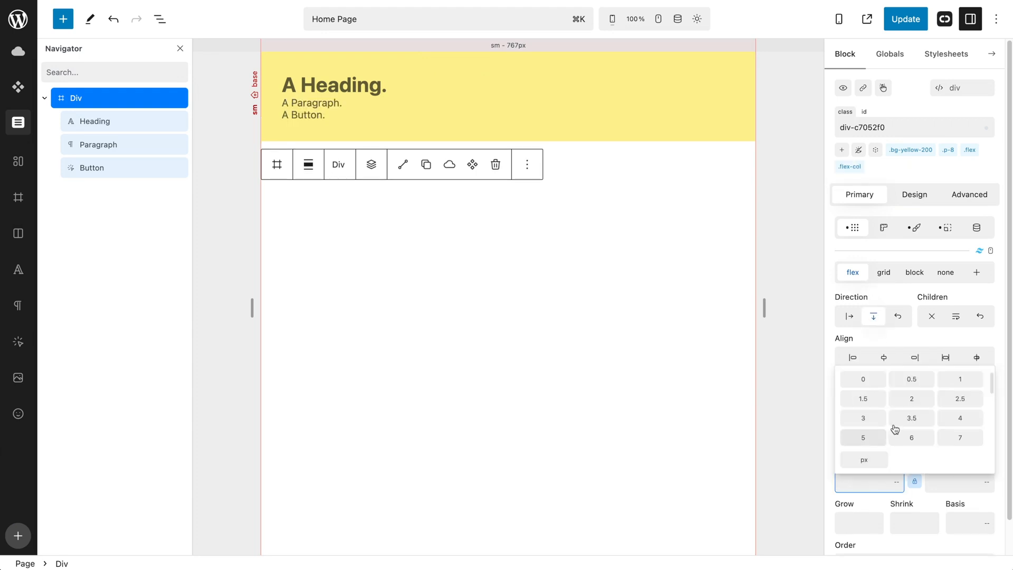
{"action": "left_click", "coordinate": [884, 481]}
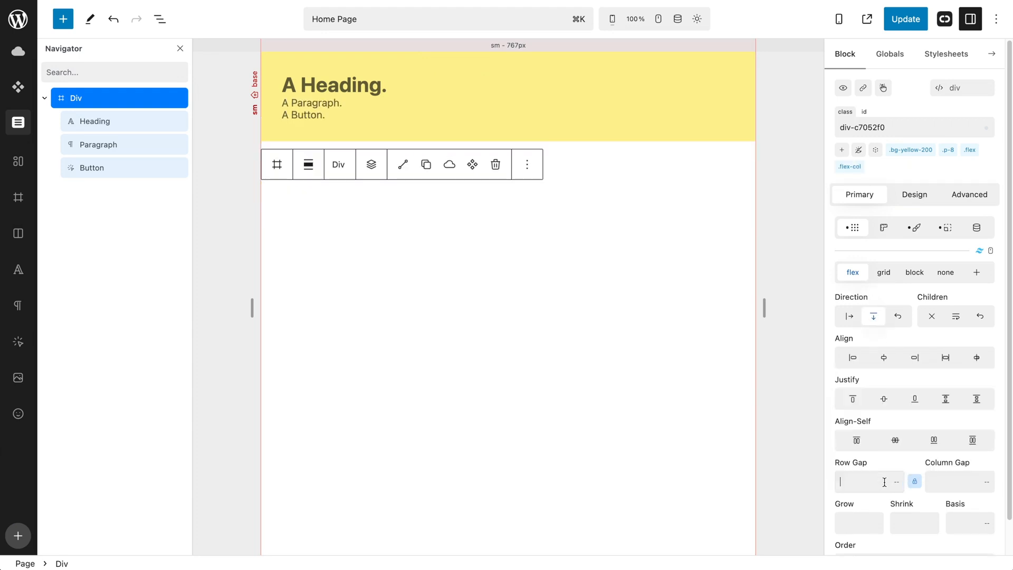
{"action": "left_click", "coordinate": [842, 150]}
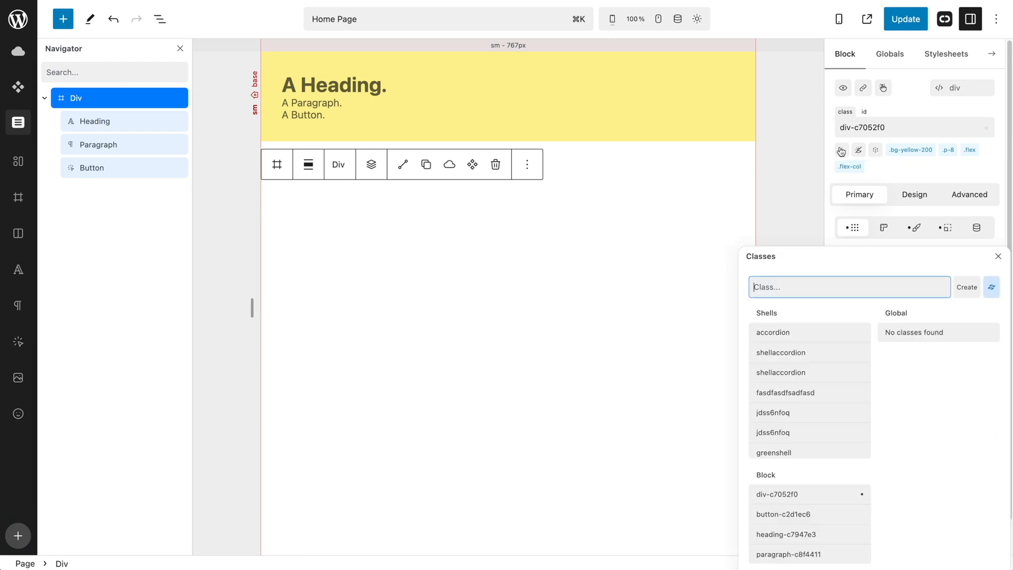
{"action": "type", "text": "gap-"}
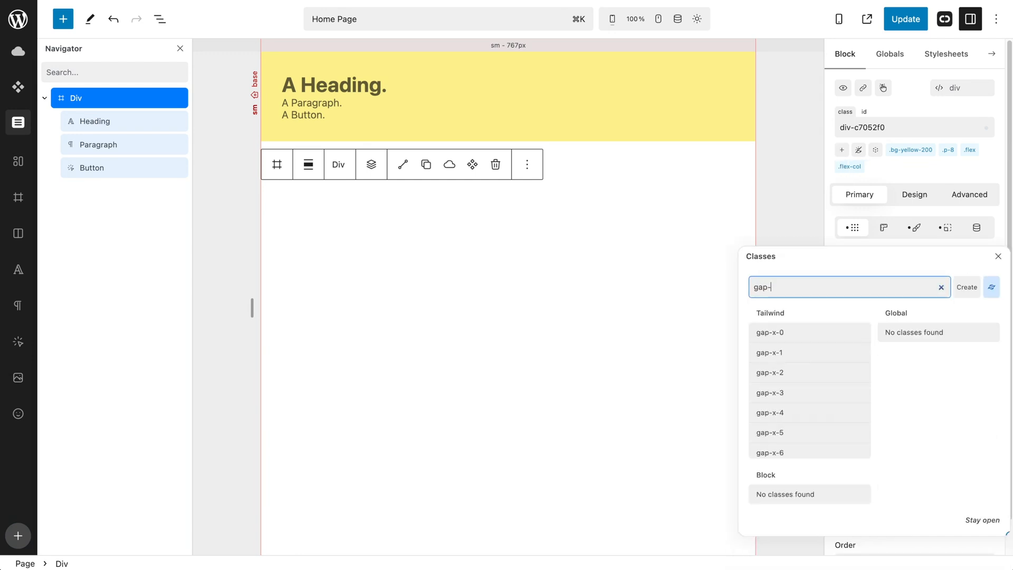
{"action": "type", "text": "6"}
{"action": "key", "text": "BackSpace"}
{"action": "type", "text": "4"}
{"action": "key", "text": "Return"}
Round all of the Div's corners with a 3xl radius
{"action": "left_click", "coordinate": [912, 201]}
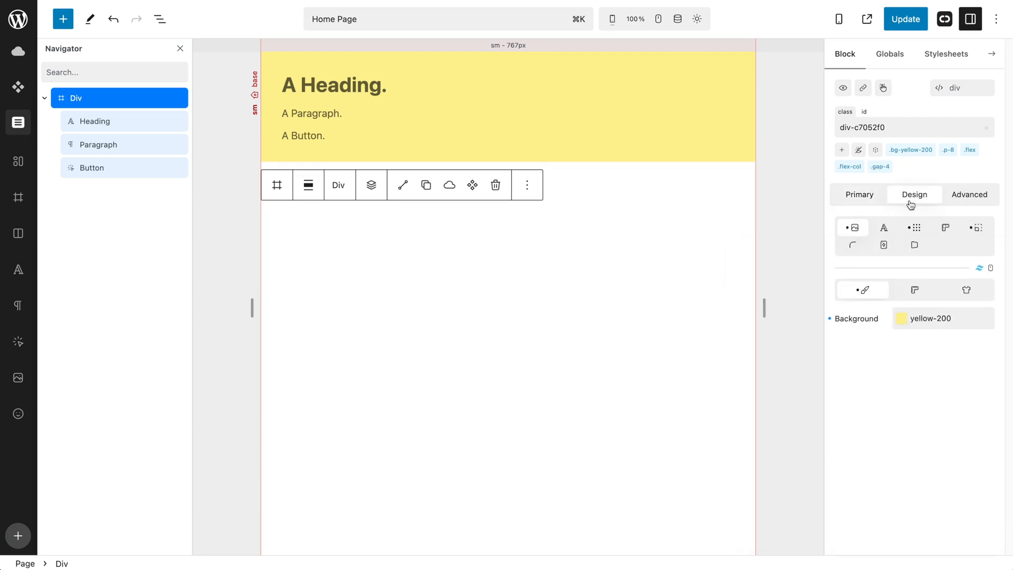
{"action": "left_click", "coordinate": [853, 245]}
{"action": "left_click", "coordinate": [871, 335]}
{"action": "left_click", "coordinate": [911, 402]}
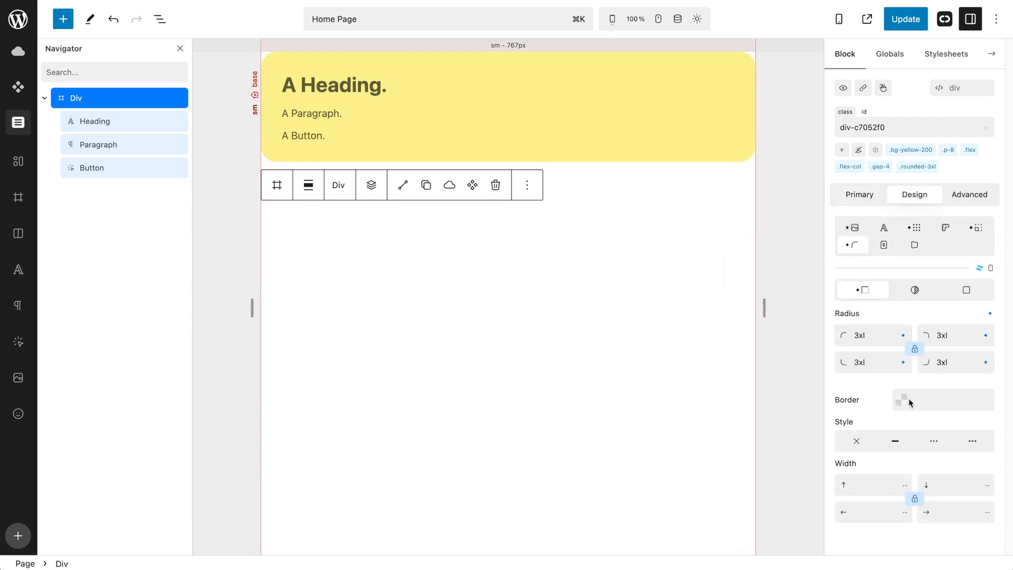
Give the button block a Tailwind lime-300 background colour
{"action": "left_click", "coordinate": [303, 136]}
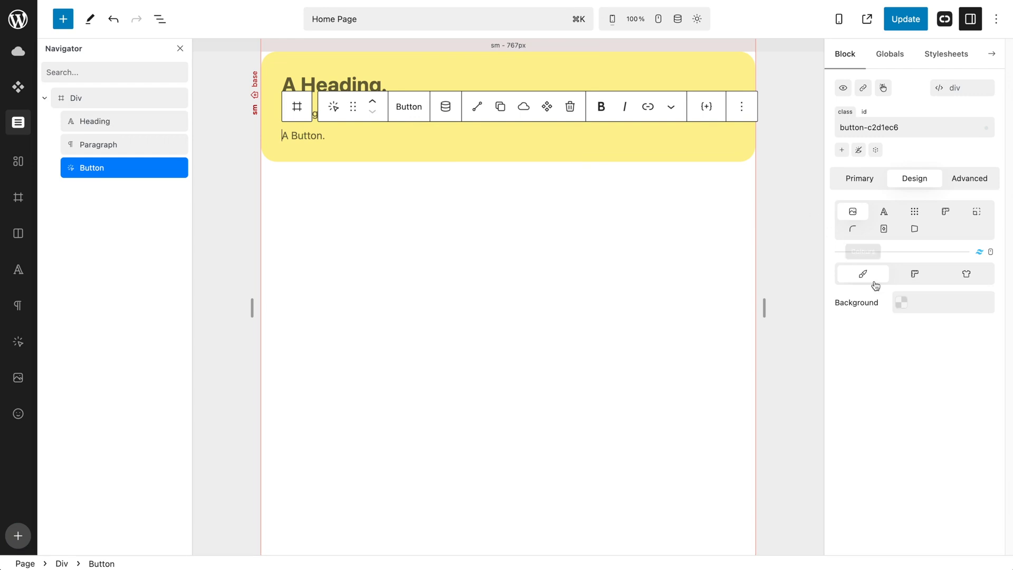
{"action": "left_click", "coordinate": [901, 305]}
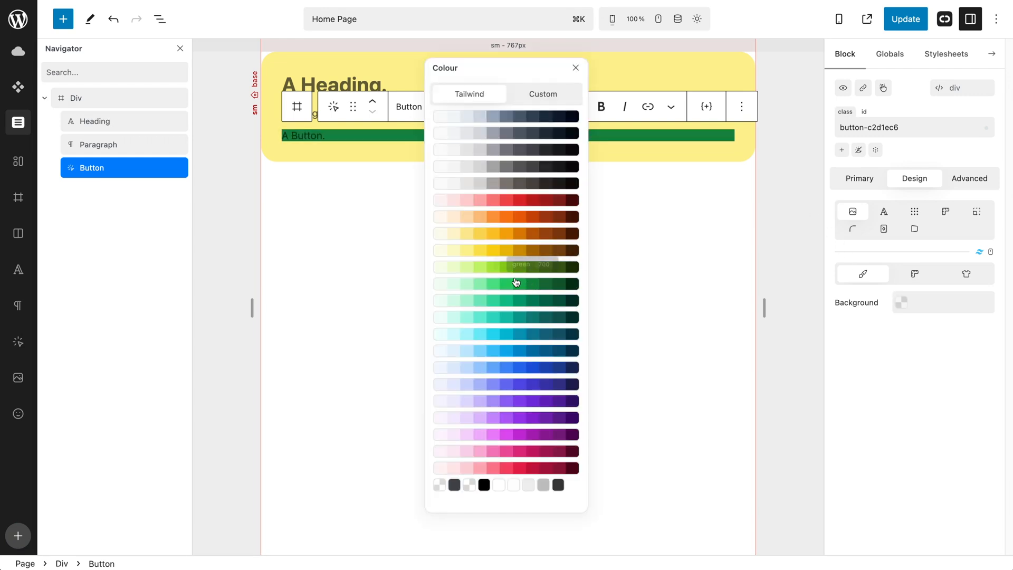
{"action": "left_click", "coordinate": [480, 268]}
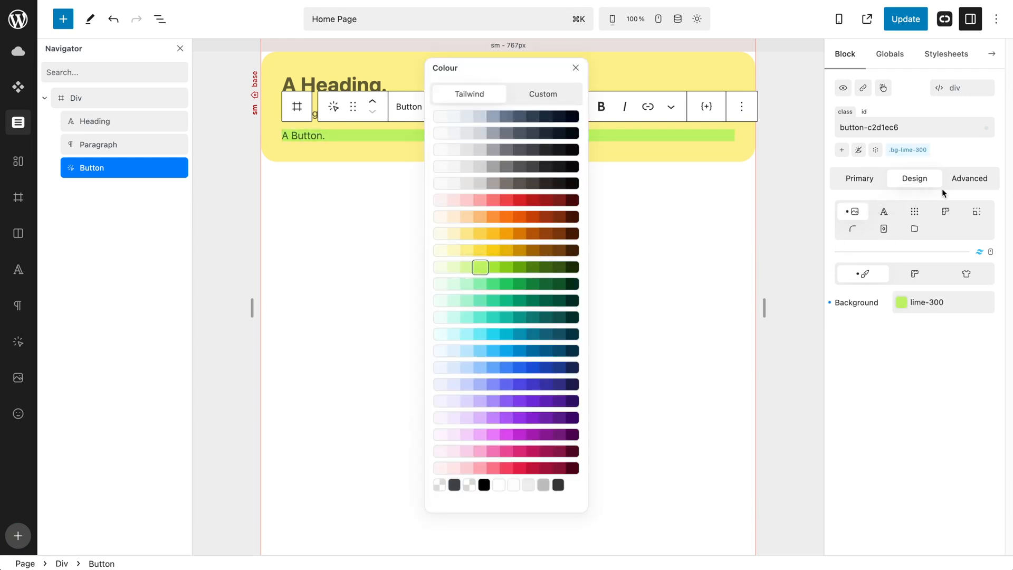
Set the button's padding to 4 at top and bottom and 6 on its left and right sides
{"action": "left_click", "coordinate": [977, 211]}
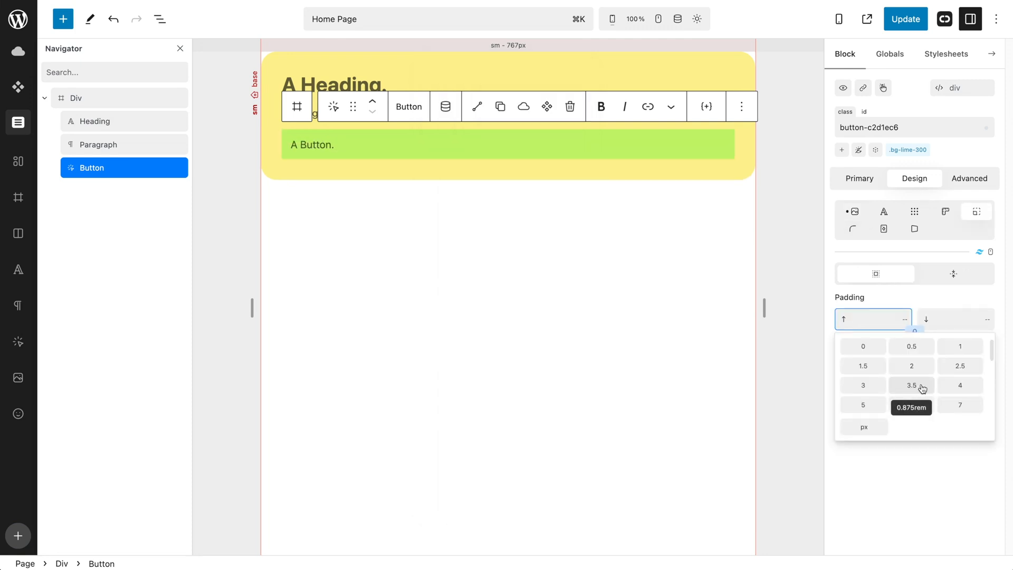
{"action": "left_click", "coordinate": [961, 385]}
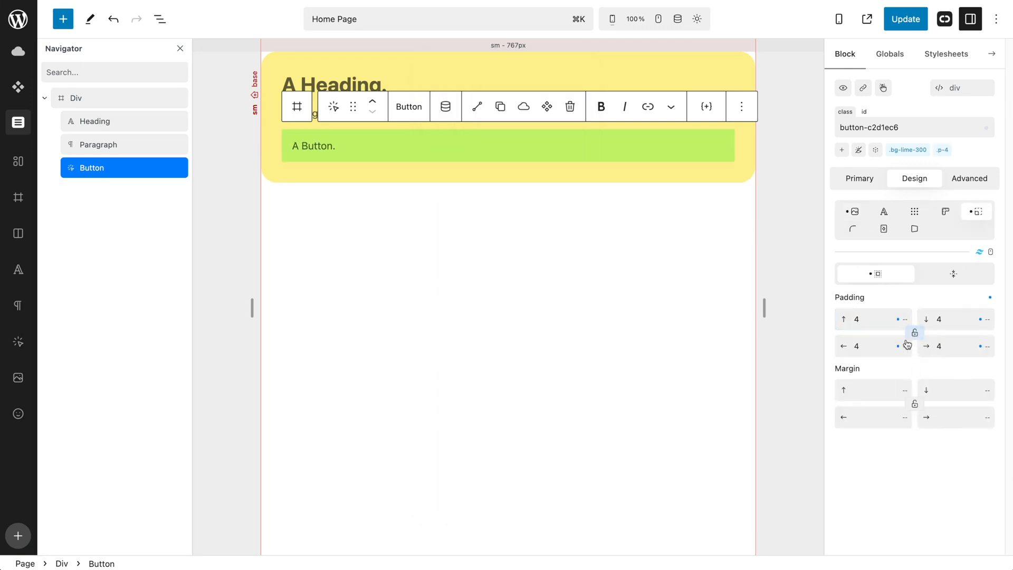
{"action": "left_click", "coordinate": [867, 346]}
{"action": "type", "text": "6"}
{"action": "key", "text": "Tab"}
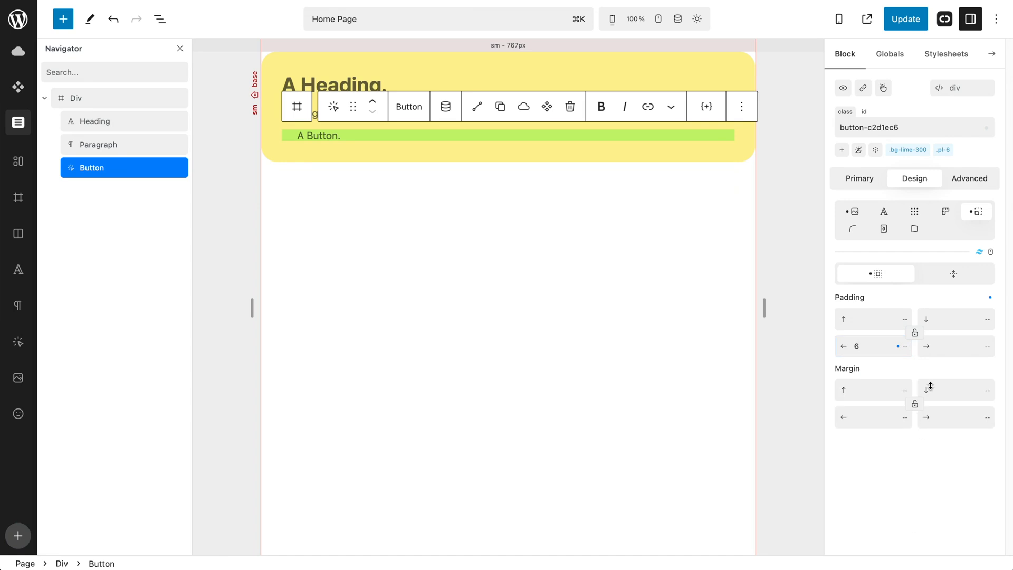
{"action": "left_click", "coordinate": [884, 319]}
{"action": "type", "text": "4"}
{"action": "key", "text": "Tab"}
{"action": "type", "text": "4"}
{"action": "left_click", "coordinate": [931, 302]}
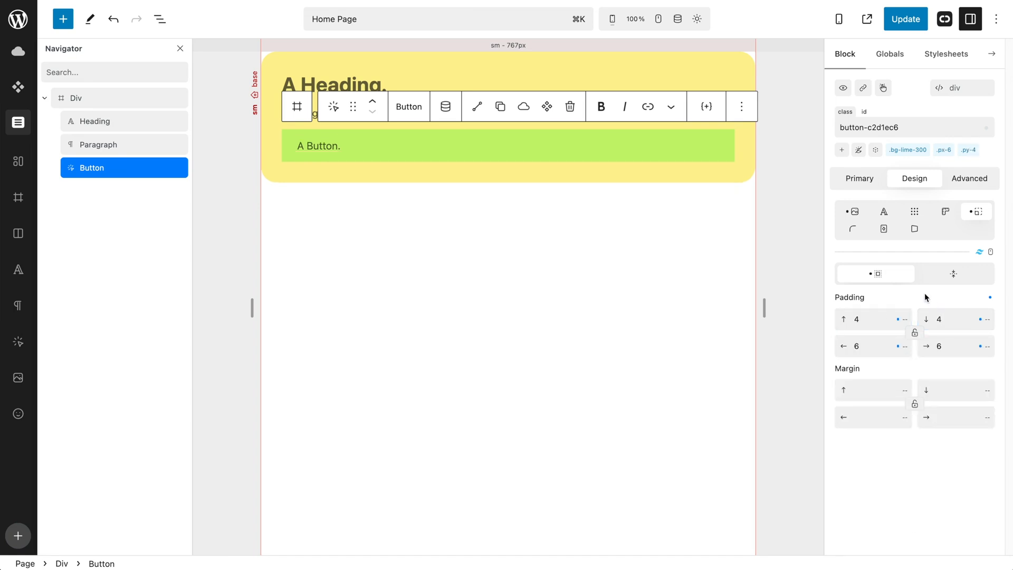
Set the button's align-self to start so it no longer stretches across the Div
{"action": "left_click", "coordinate": [866, 178]}
{"action": "left_click", "coordinate": [944, 212]}
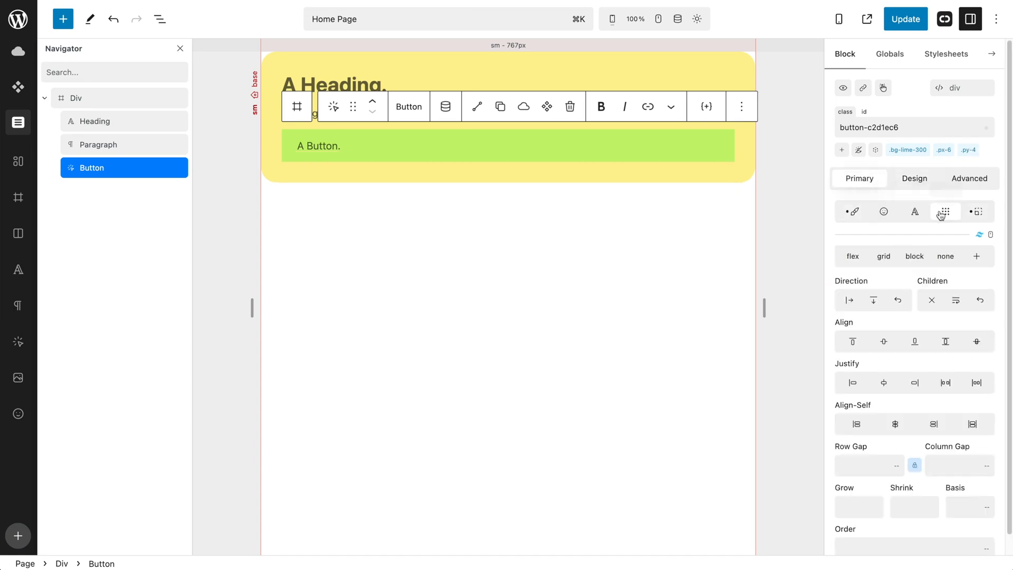
{"action": "left_click", "coordinate": [856, 424]}
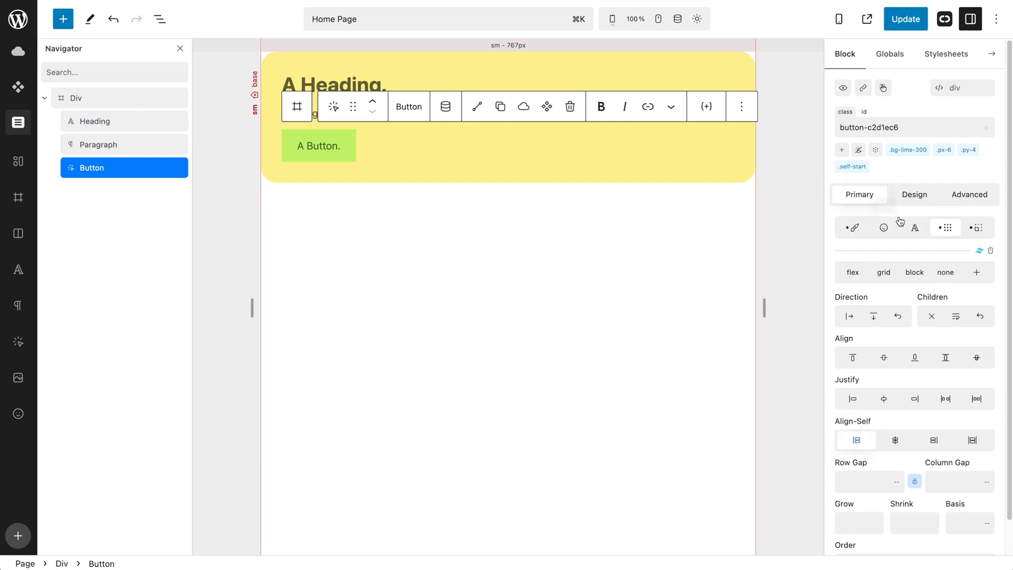
Round the button's corners with an md radius
{"action": "left_click", "coordinate": [913, 197]}
{"action": "left_click", "coordinate": [853, 245]}
{"action": "left_click", "coordinate": [874, 336]}
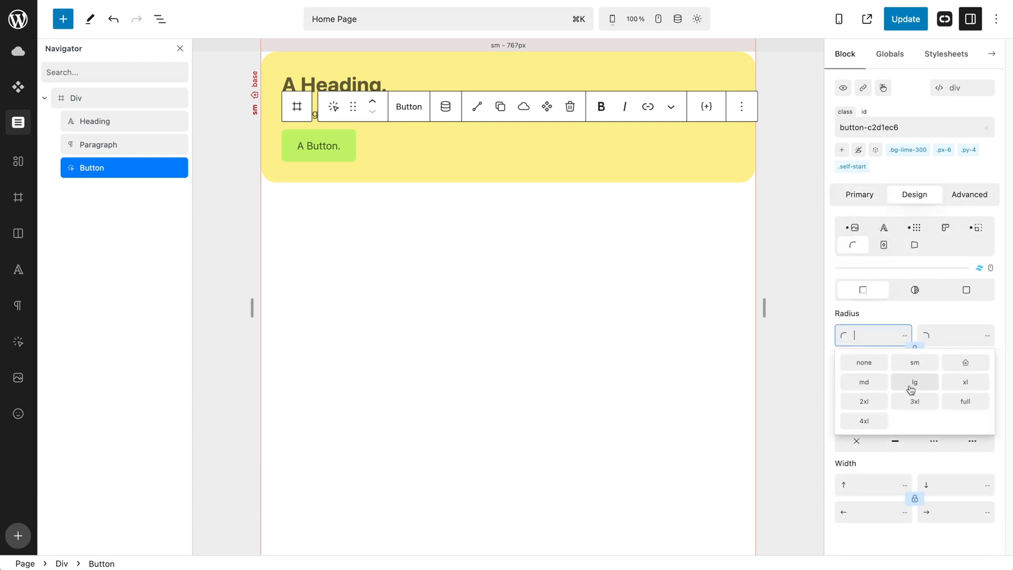
{"action": "left_click", "coordinate": [878, 383]}
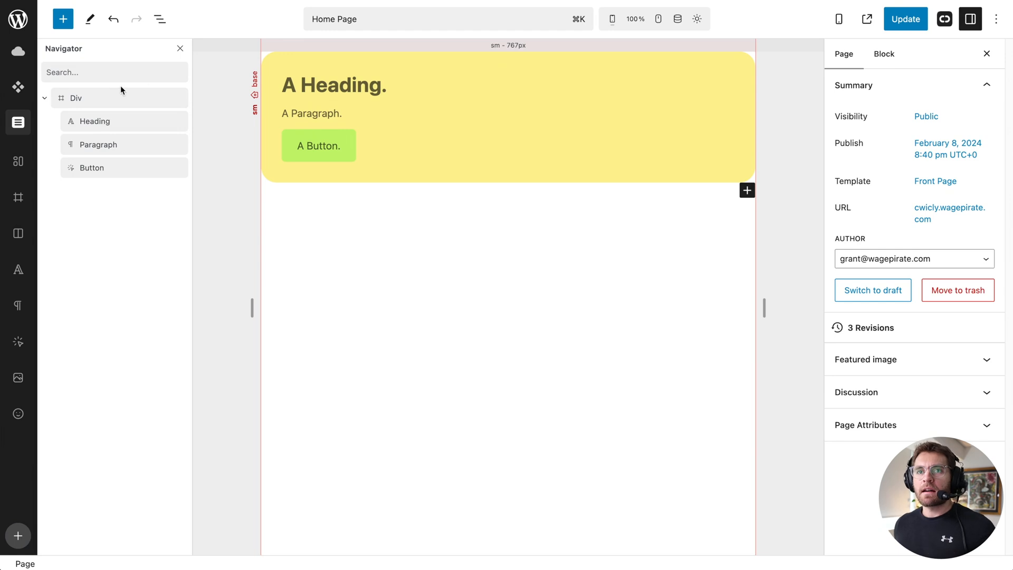
Rename the outer Div block as Card in the block tree
{"action": "left_click", "coordinate": [97, 97]}
{"action": "double_click", "coordinate": [78, 99]}
{"action": "type", "text": "Card"}
{"action": "key", "text": "Return"}
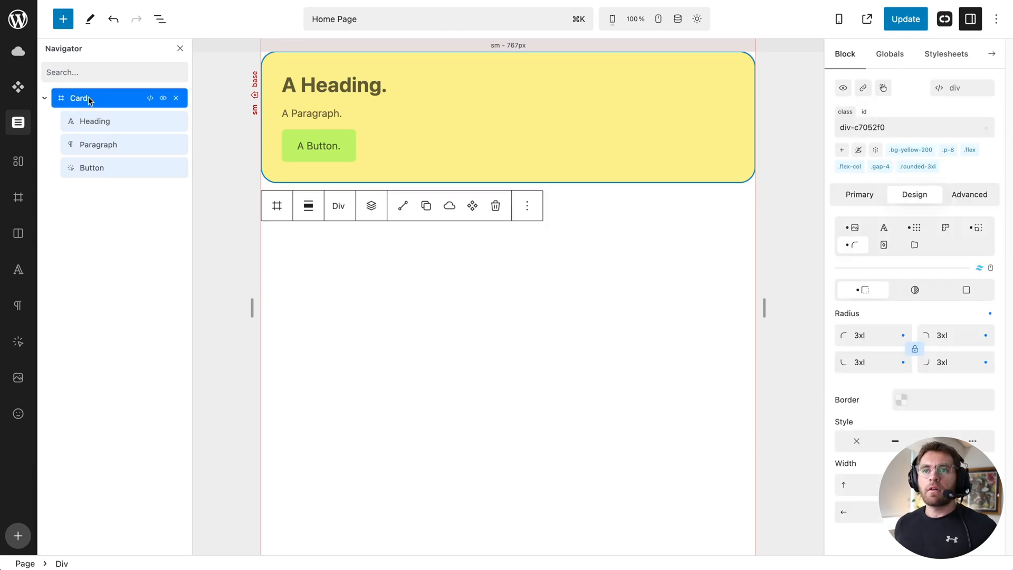
Create a component named Card from the Card block
{"action": "right_click", "coordinate": [111, 100]}
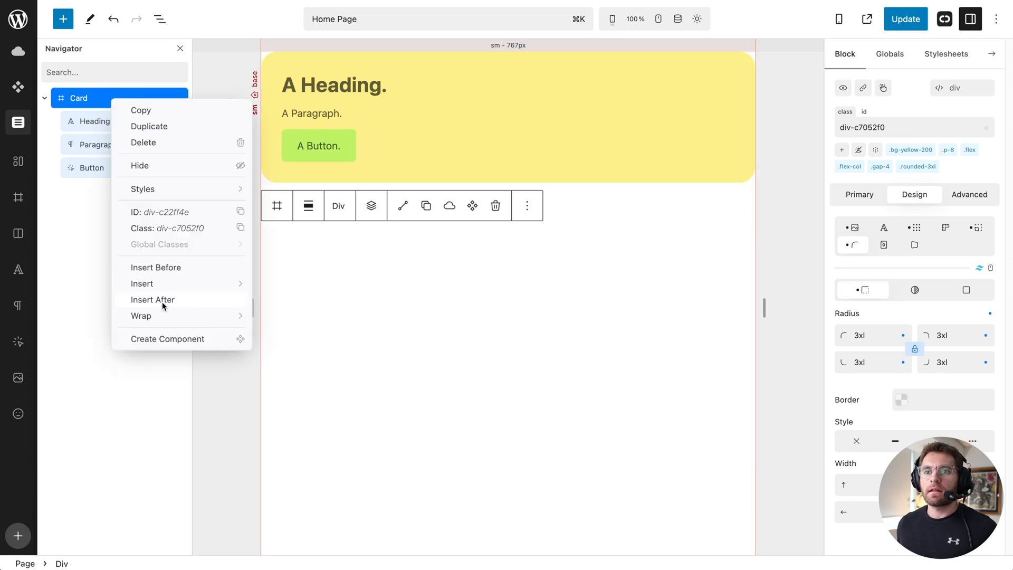
{"action": "left_click", "coordinate": [167, 338]}
{"action": "type", "text": "Card"}
{"action": "key", "text": "Return"}
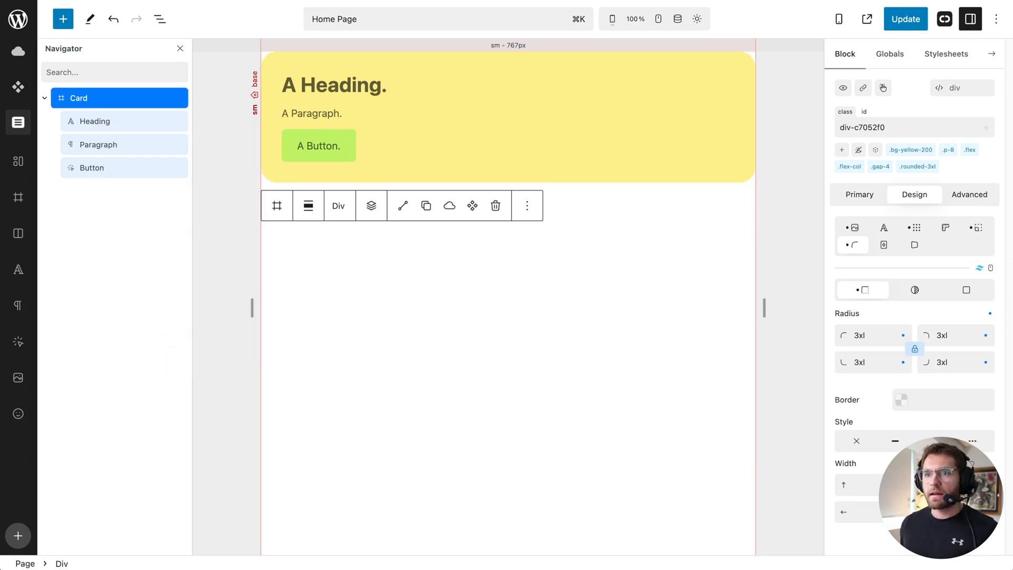
{"action": "left_click", "coordinate": [400, 159]}
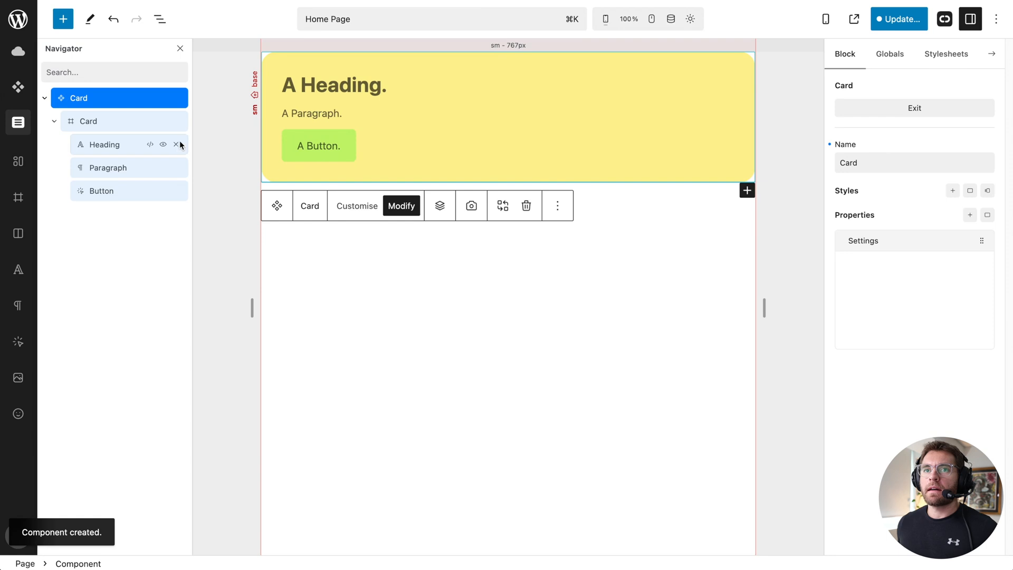
Create a text property named Heading in the Card component and connect it to the heading block's content
{"action": "left_click", "coordinate": [109, 122]}
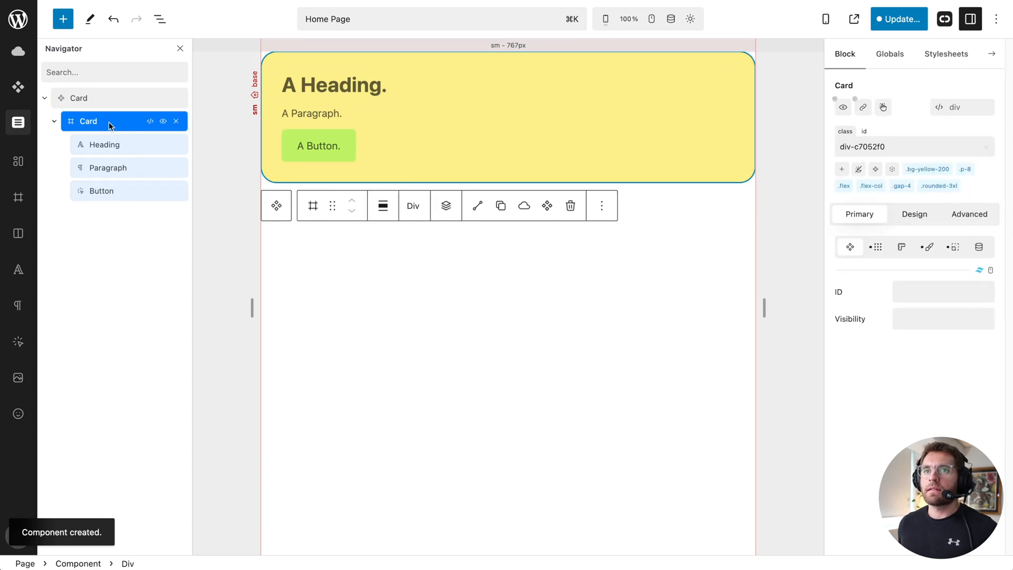
{"action": "left_click", "coordinate": [120, 151]}
{"action": "left_click", "coordinate": [952, 306]}
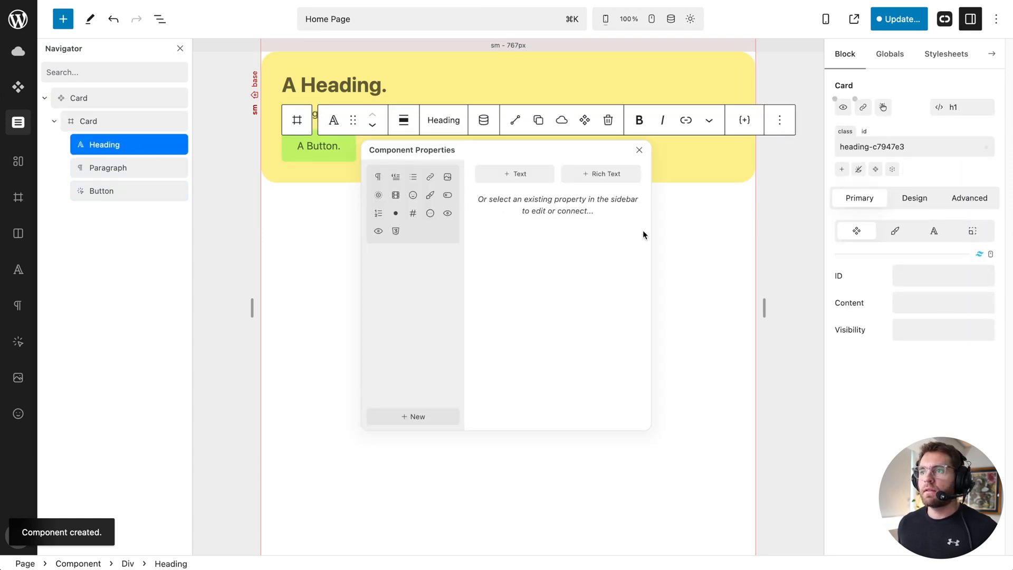
{"action": "left_click", "coordinate": [533, 174]}
{"action": "type", "text": "Card"}
{"action": "key", "text": "super+a"}
{"action": "type", "text": "Headi"}
{"action": "left_click", "coordinate": [565, 375]}
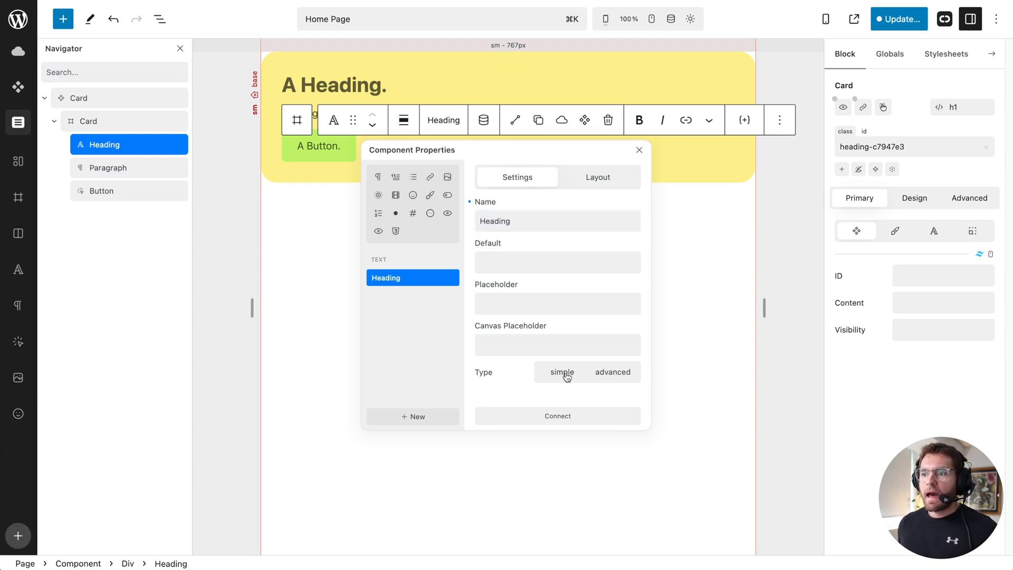
{"action": "left_click", "coordinate": [571, 417]}
Create a text property named Content and connect it to the paragraph block's content
{"action": "left_click", "coordinate": [106, 168]}
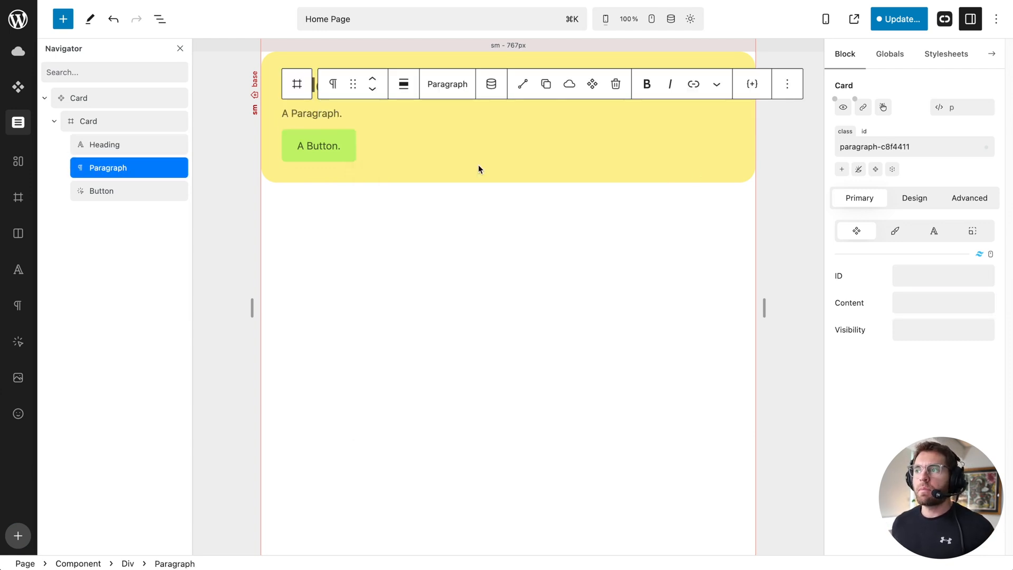
{"action": "left_click", "coordinate": [959, 297]}
{"action": "left_click", "coordinate": [516, 177]}
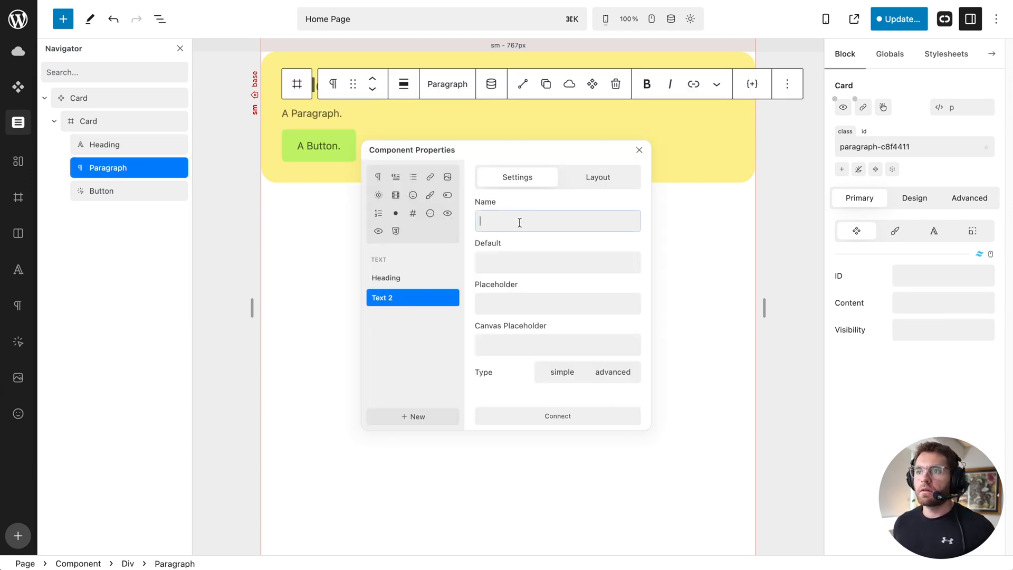
{"action": "left_click", "coordinate": [518, 221]}
{"action": "type", "text": "Content"}
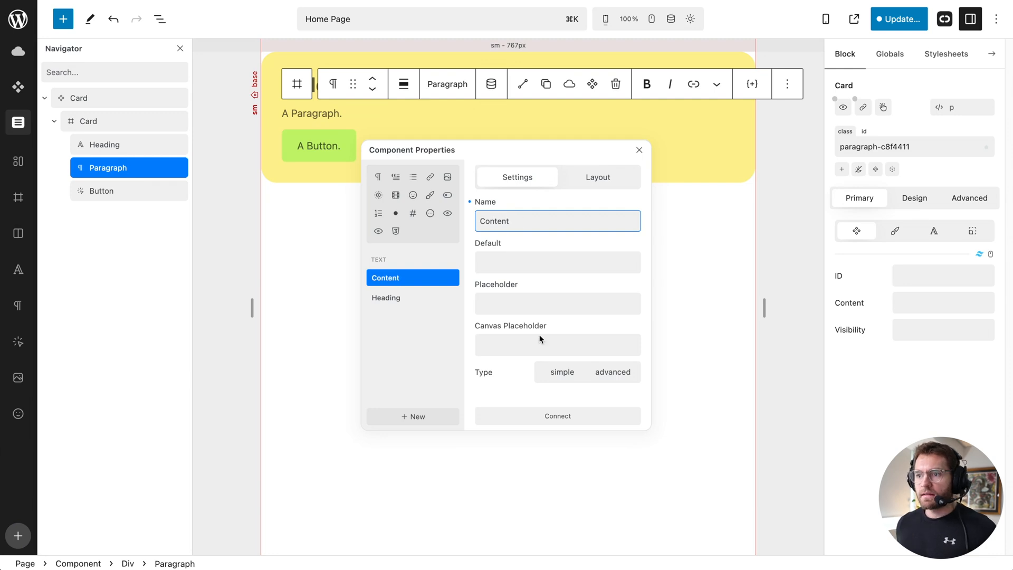
Create a text property named Button Text and connect it to the button block's content
{"action": "left_click", "coordinate": [120, 195]}
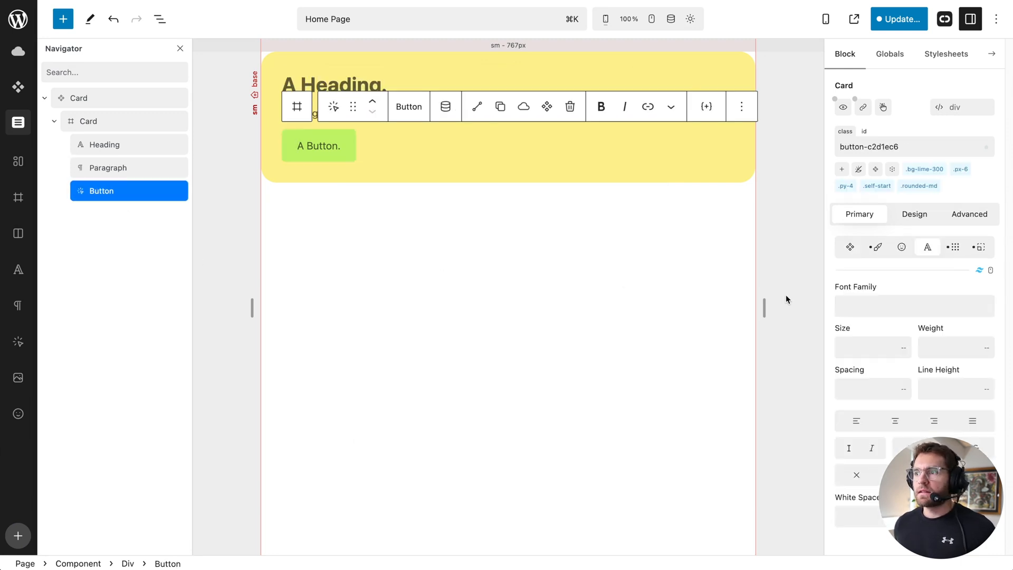
{"action": "left_click", "coordinate": [851, 247]}
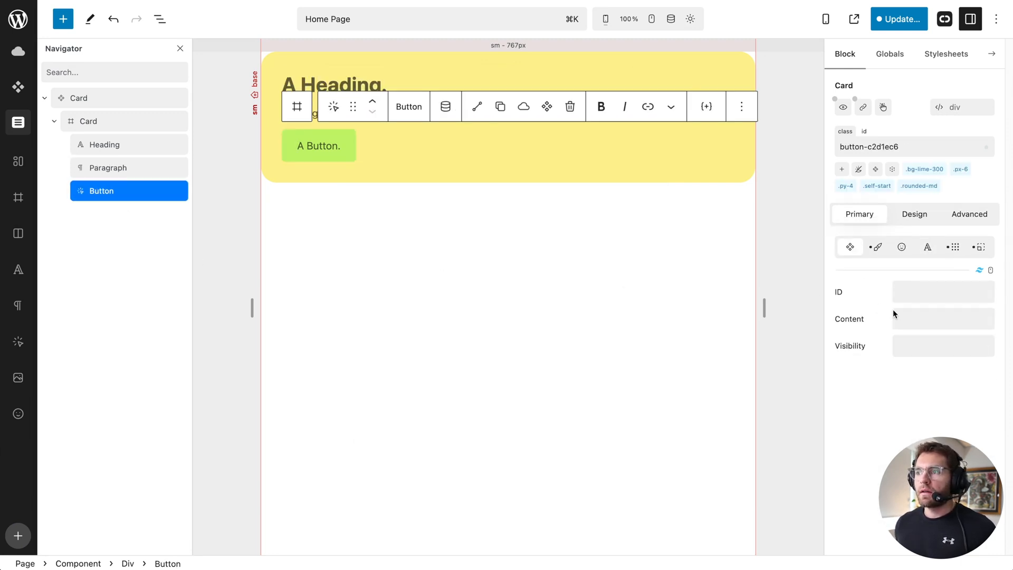
{"action": "left_click", "coordinate": [510, 177]}
{"action": "left_click", "coordinate": [520, 221]}
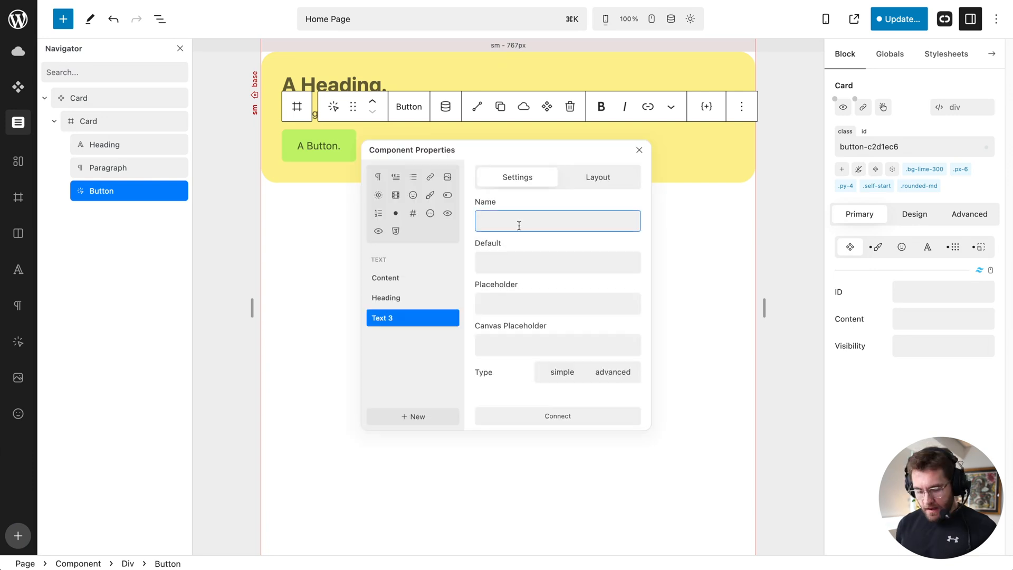
{"action": "type", "text": "Button Text"}
{"action": "left_click", "coordinate": [564, 417]}
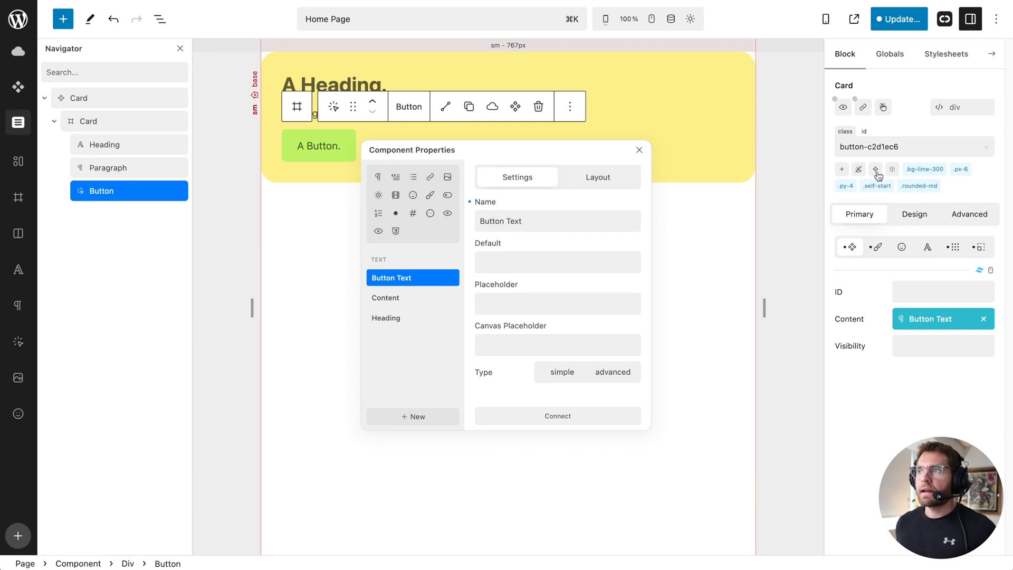
Create a link property named Button URL and connect it to the button block's link
{"action": "left_click", "coordinate": [863, 106]}
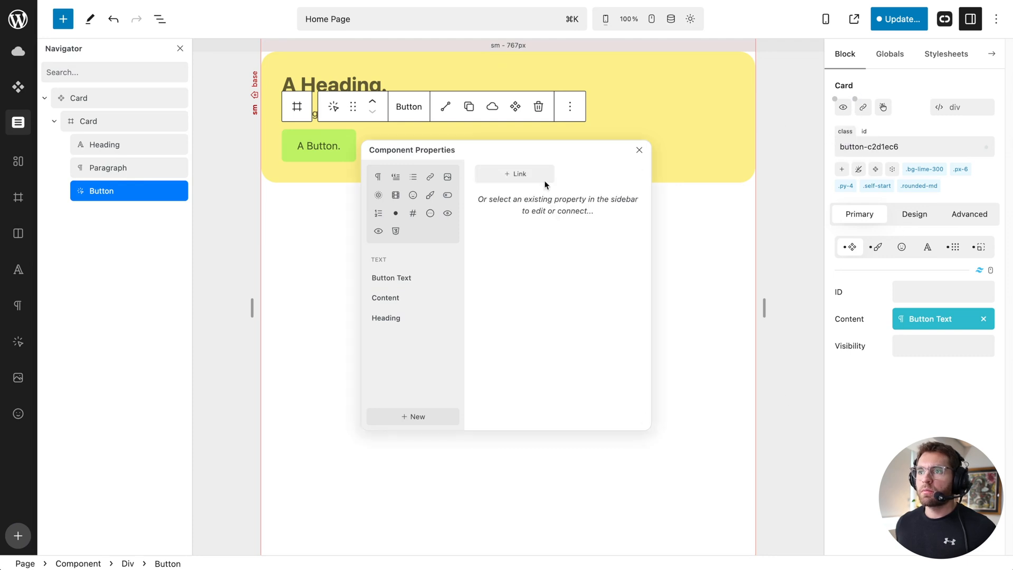
{"action": "left_click", "coordinate": [498, 175]}
{"action": "left_click", "coordinate": [516, 217]}
{"action": "type", "text": "Button URL"}
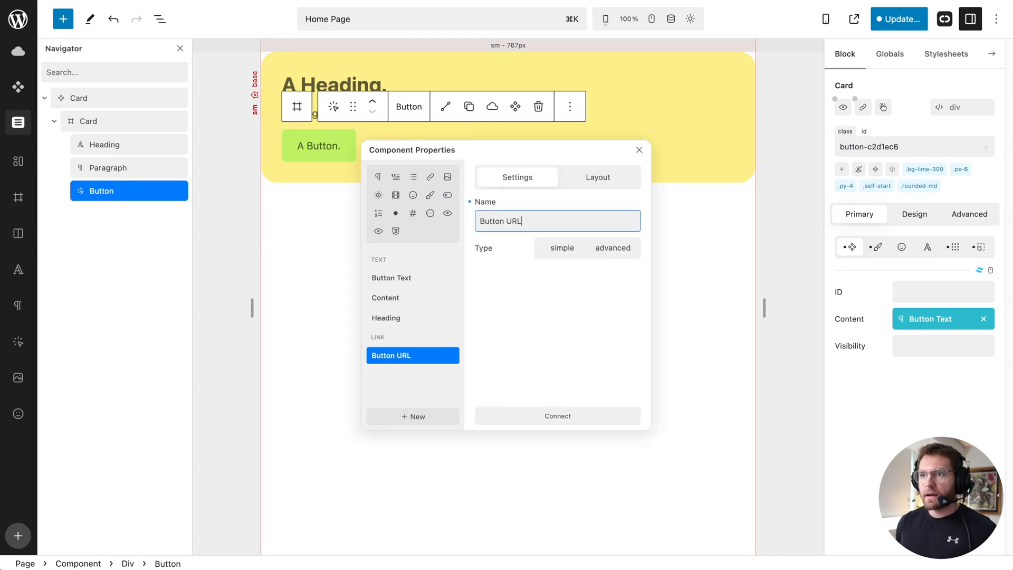
{"action": "left_click", "coordinate": [528, 416]}
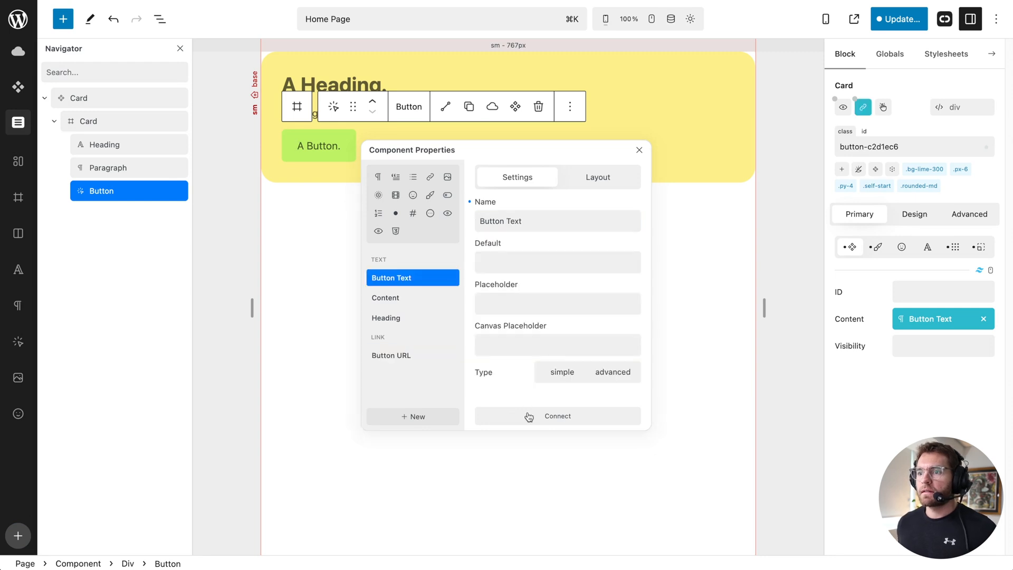
Review the Card instance's customisable settings and check the paragraph's connected Content property in the component
{"action": "left_click", "coordinate": [83, 97]}
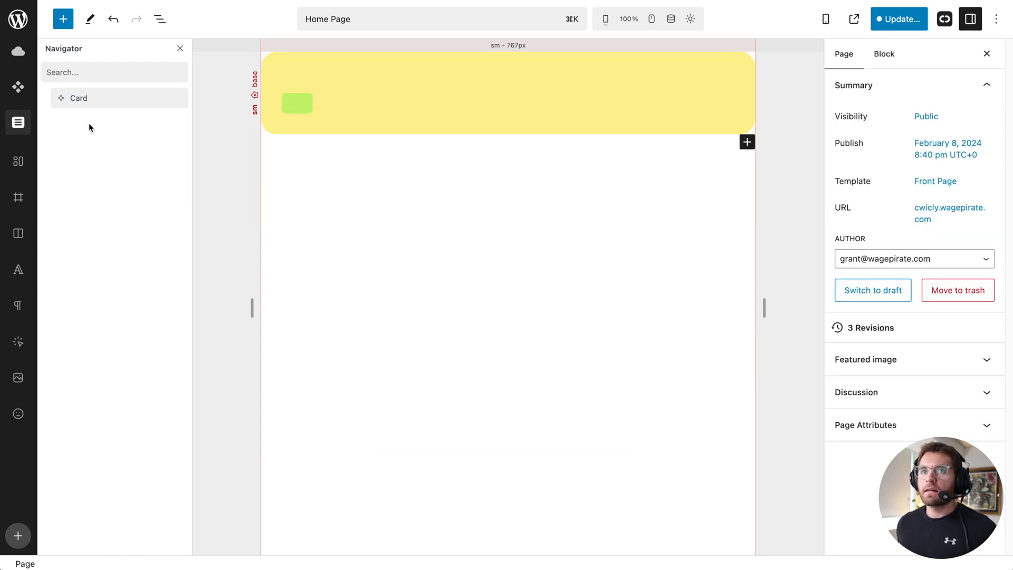
{"action": "left_click", "coordinate": [83, 98]}
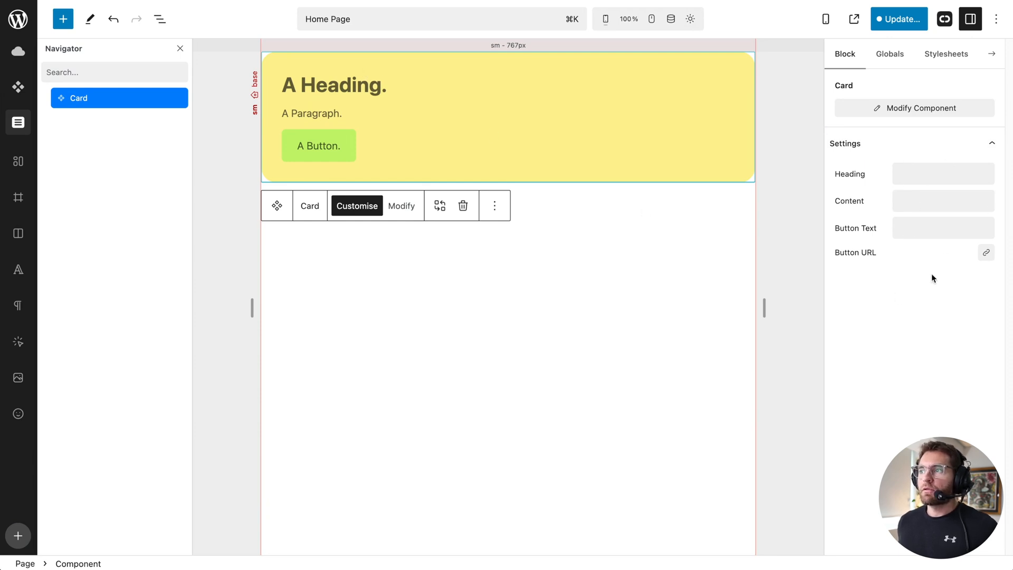
{"action": "left_click", "coordinate": [402, 207]}
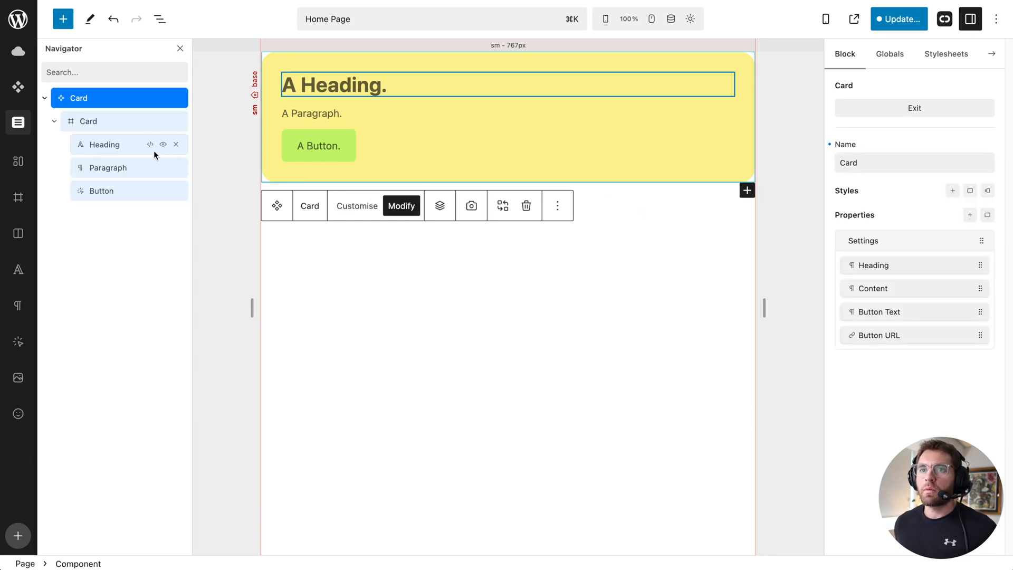
{"action": "left_click", "coordinate": [131, 168]}
{"action": "left_click", "coordinate": [916, 301]}
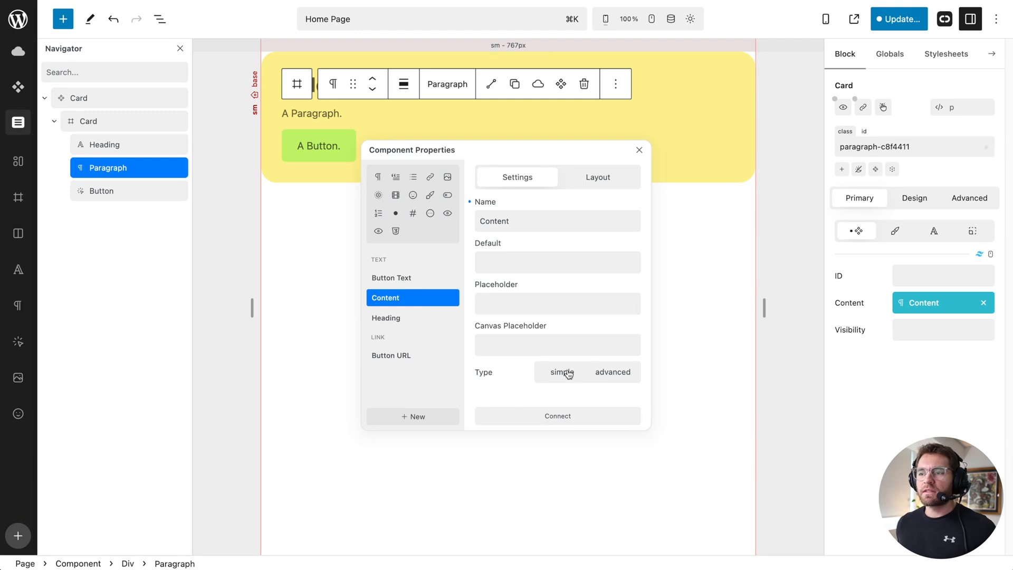
{"action": "left_click", "coordinate": [640, 150]}
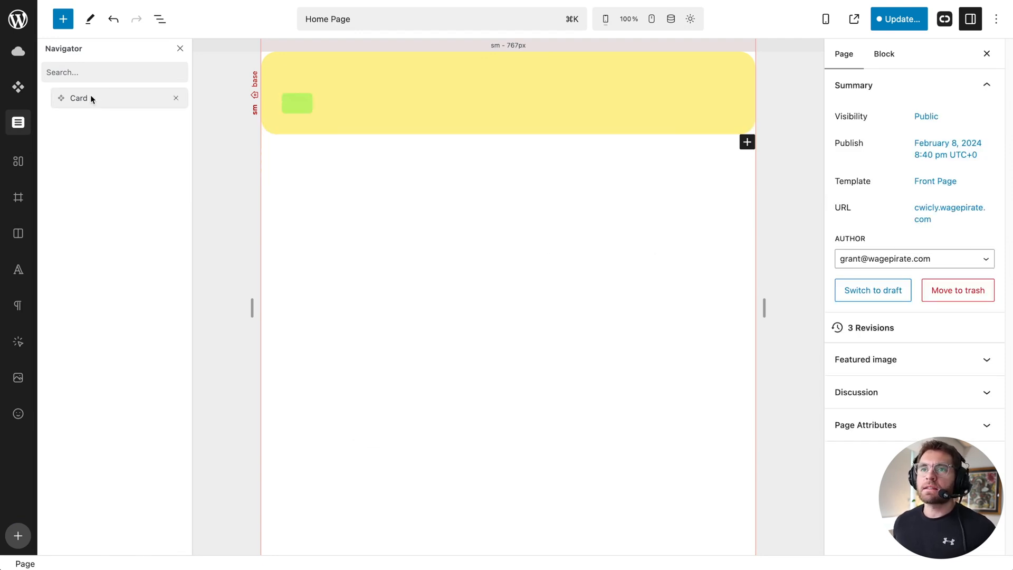
Set the Card's heading to "About Us" and its paragraph to "fasdfdsa sadfsad asdas" directly on the canvas
{"action": "left_click", "coordinate": [329, 80]}
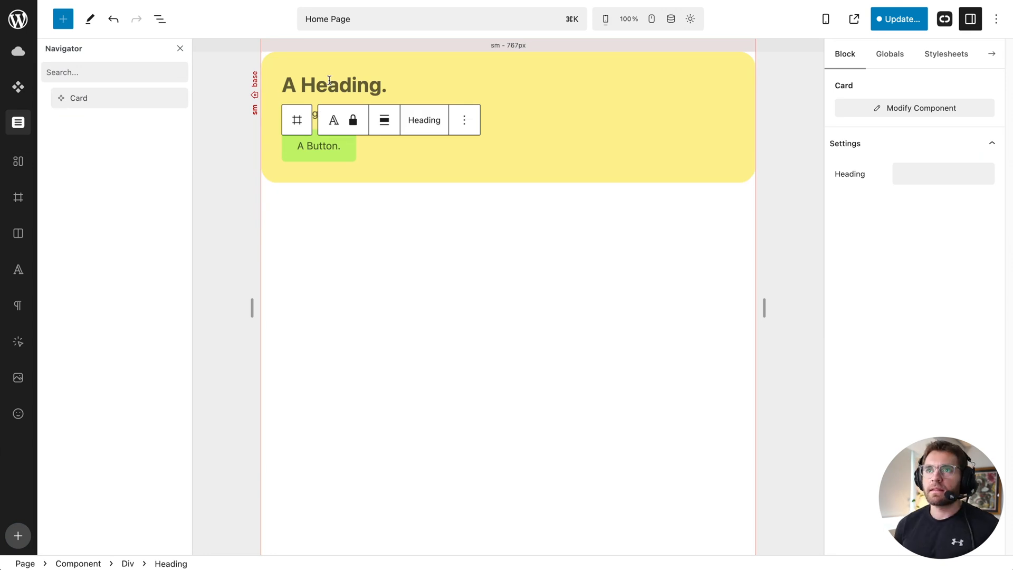
{"action": "type", "text": "About Us"}
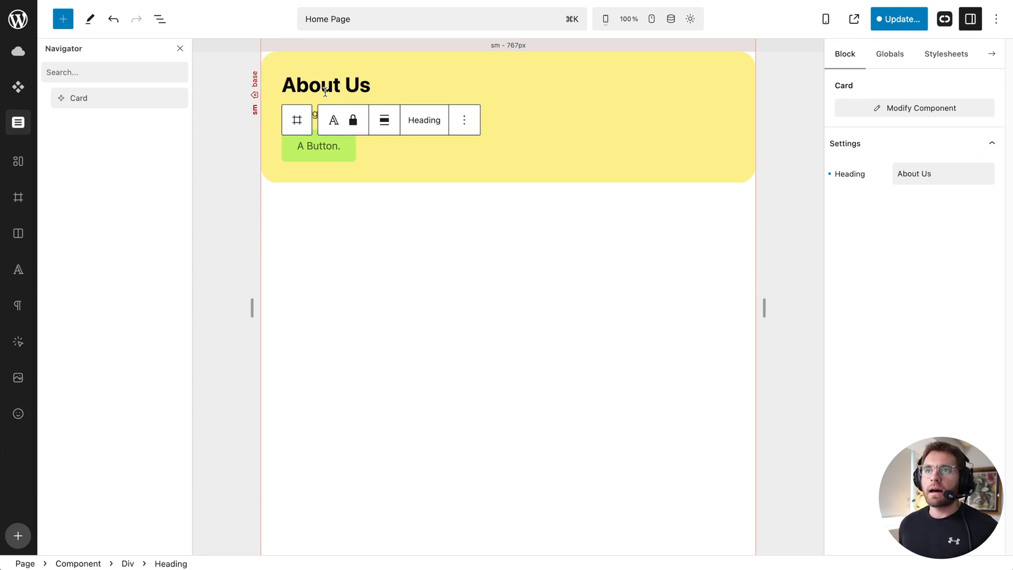
{"action": "left_click", "coordinate": [313, 114]}
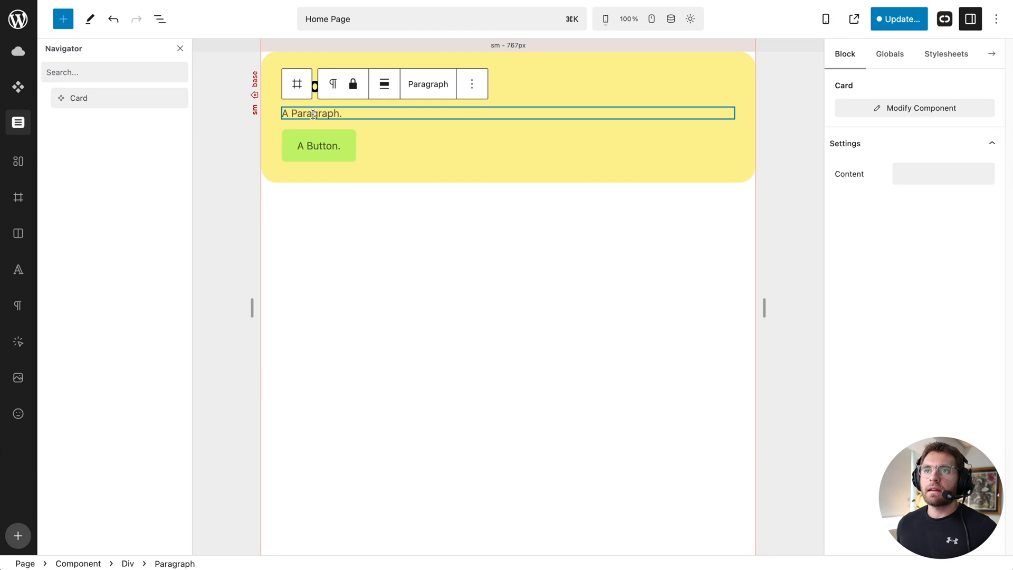
{"action": "type", "text": "fasdfdsa sadfsad asdas"}
Set the Card's button text to "Read More" and its button URL to /about
{"action": "left_click", "coordinate": [316, 148]}
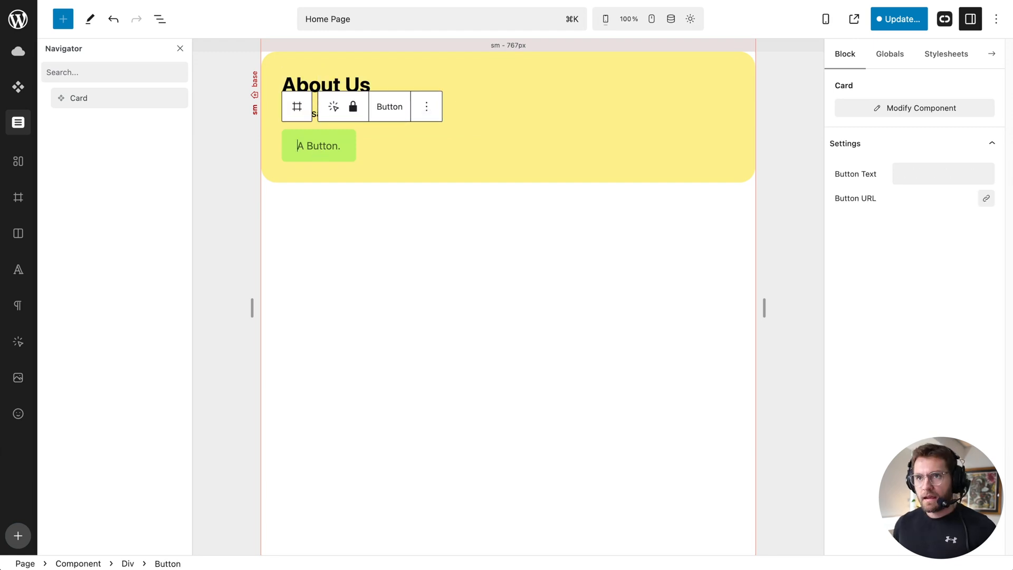
{"action": "type", "text": "Read More"}
{"action": "left_click", "coordinate": [881, 200]}
{"action": "left_click", "coordinate": [624, 291]}
{"action": "type", "text": "/about"}
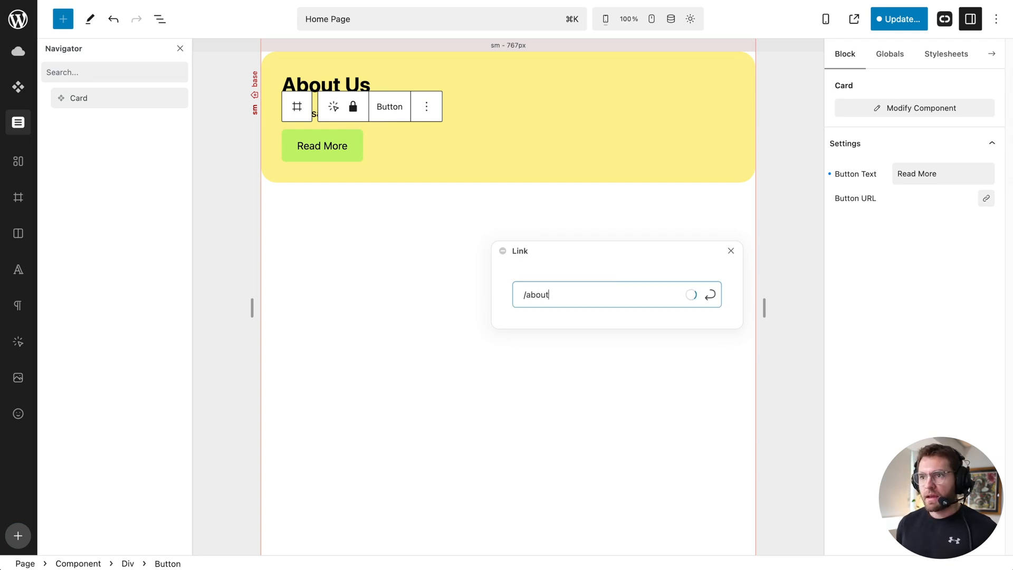
{"action": "key", "text": "Return"}
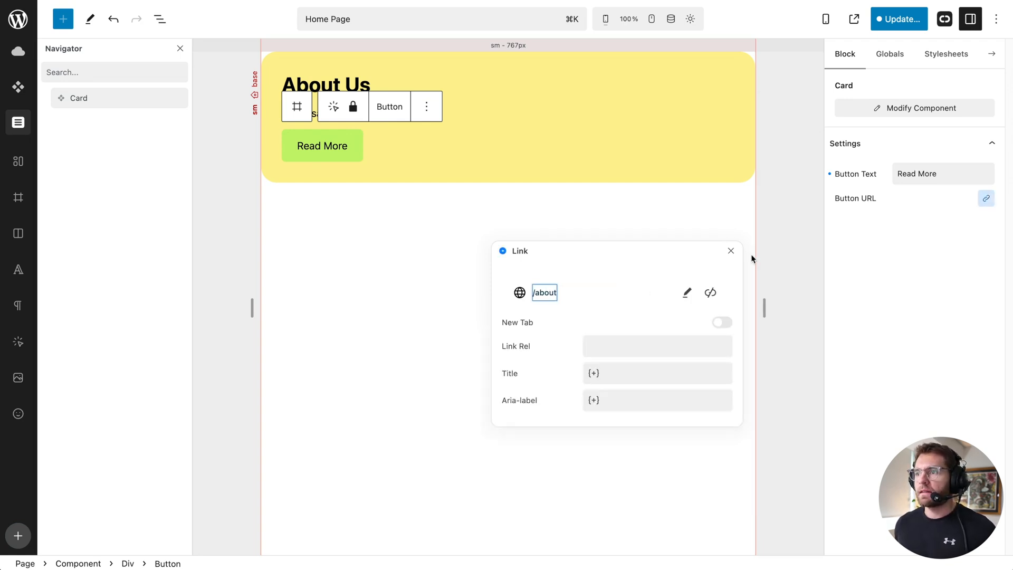
{"action": "left_click", "coordinate": [731, 251]}
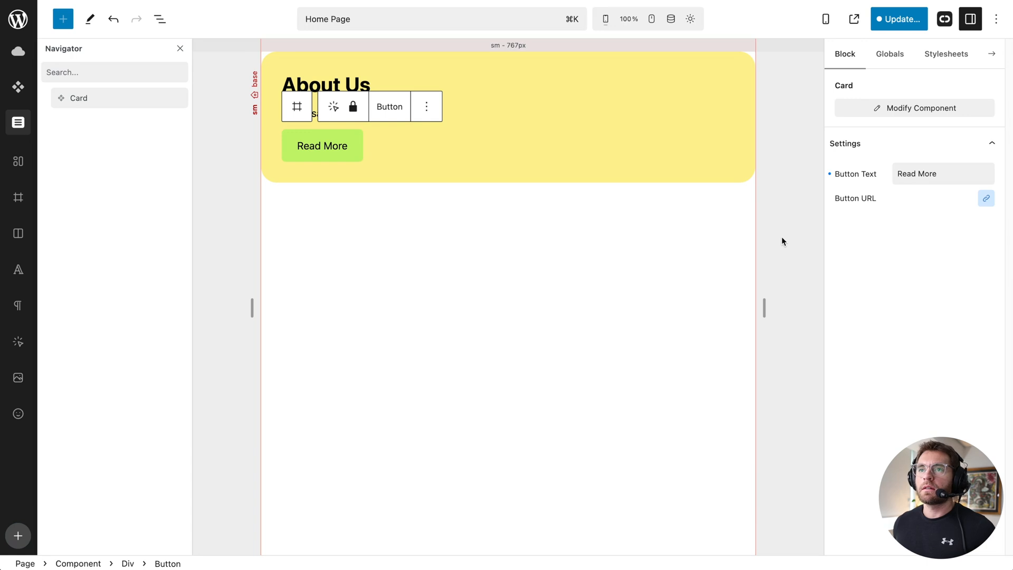
Duplicate the Card and change the copy's heading to "Contact Us"
{"action": "left_click", "coordinate": [607, 162]}
{"action": "key", "text": "super+shift+d"}
{"action": "triple_click", "coordinate": [340, 212]}
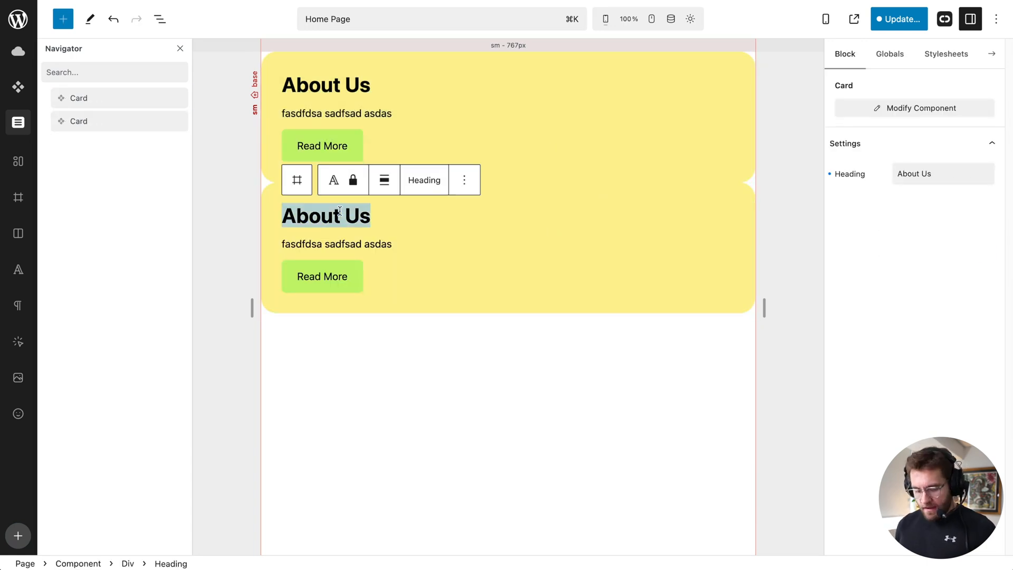
{"action": "type", "text": "Contact Us"}
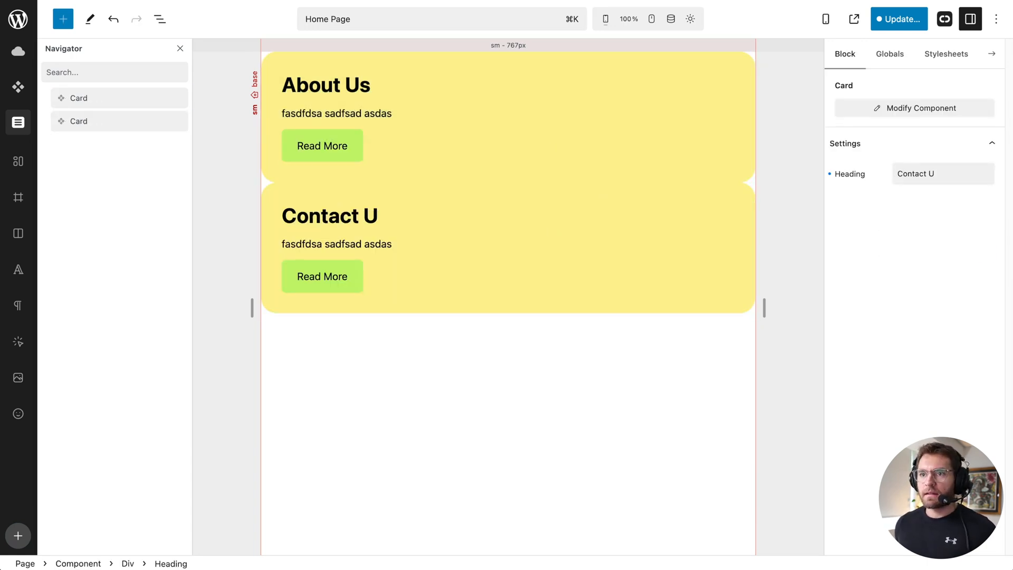
{"action": "key", "text": "Escape"}
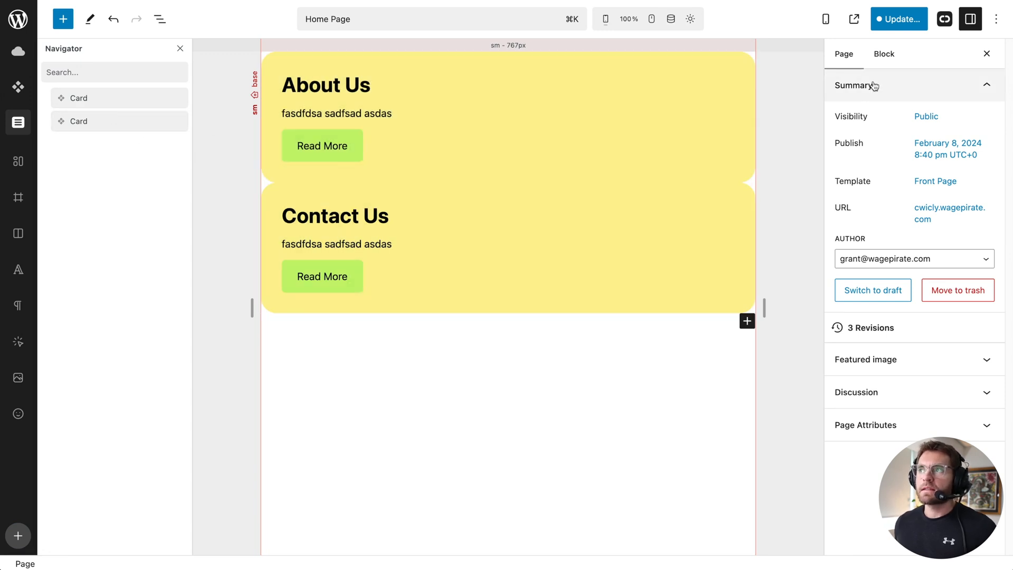
Update the Home Page and exit the editor to the WordPress Pages list
{"action": "left_click", "coordinate": [892, 21]}
{"action": "left_click", "coordinate": [880, 20]}
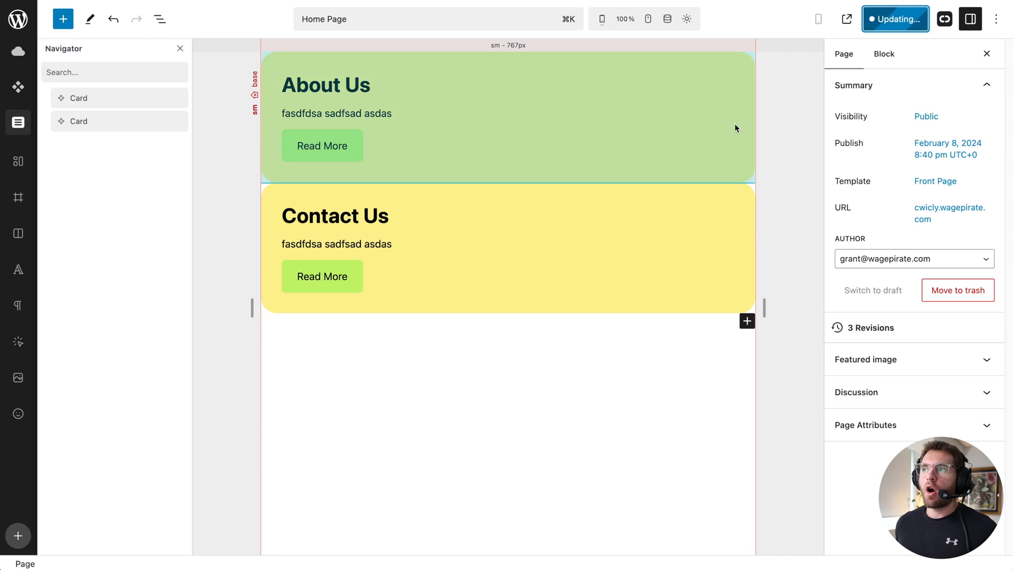
{"action": "left_click", "coordinate": [20, 23]}
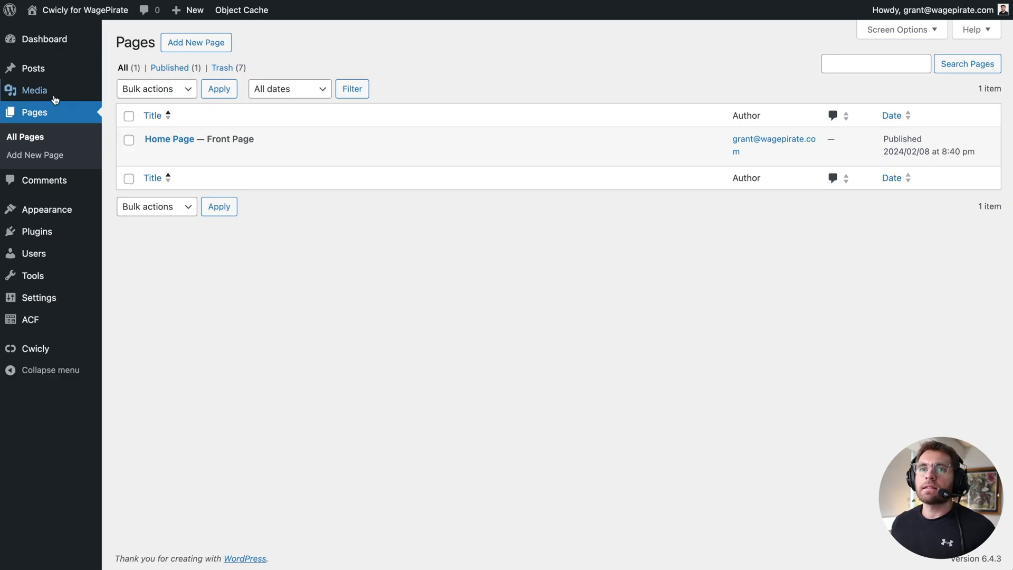
View the archive page of the Cwicly post category and open its Index template for editing
{"action": "mouse_move", "coordinate": [40, 70]}
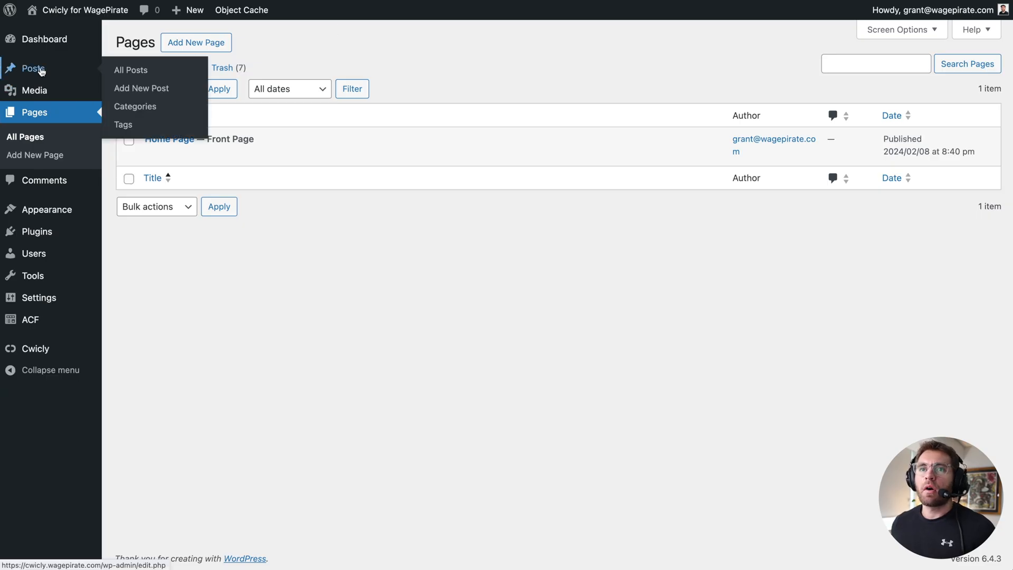
{"action": "left_click", "coordinate": [157, 110]}
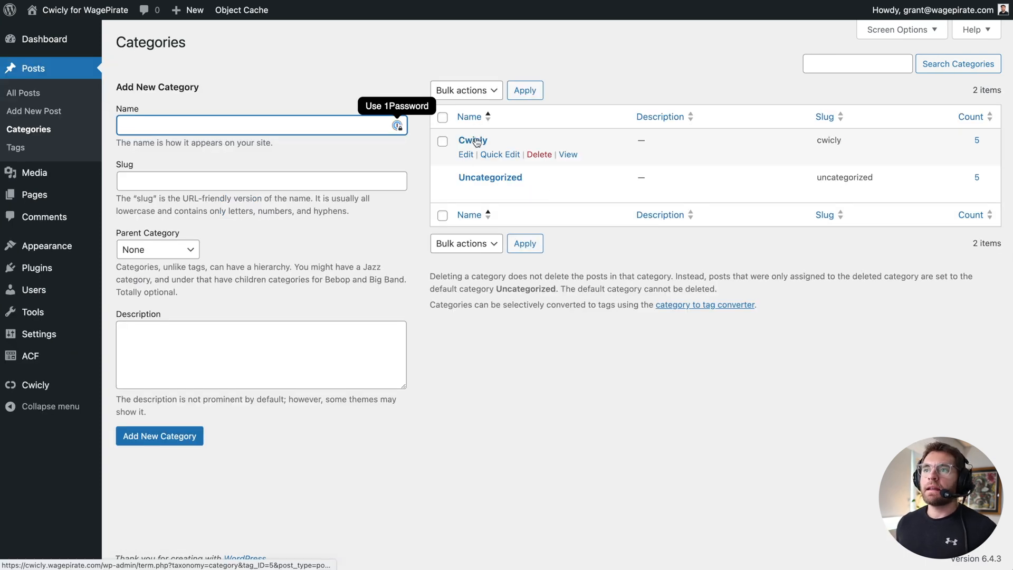
{"action": "left_click", "coordinate": [570, 156]}
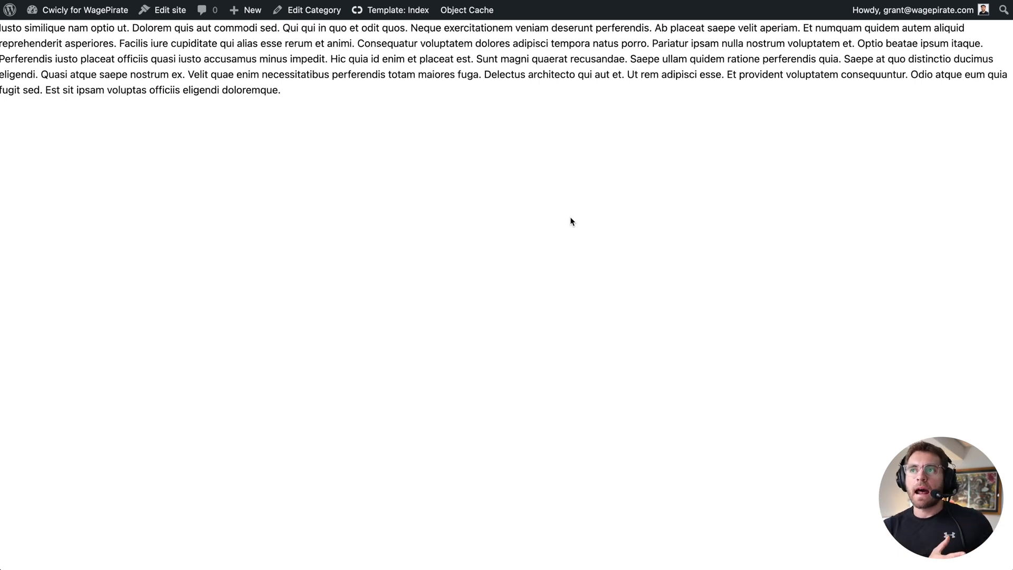
{"action": "mouse_move", "coordinate": [401, 13]}
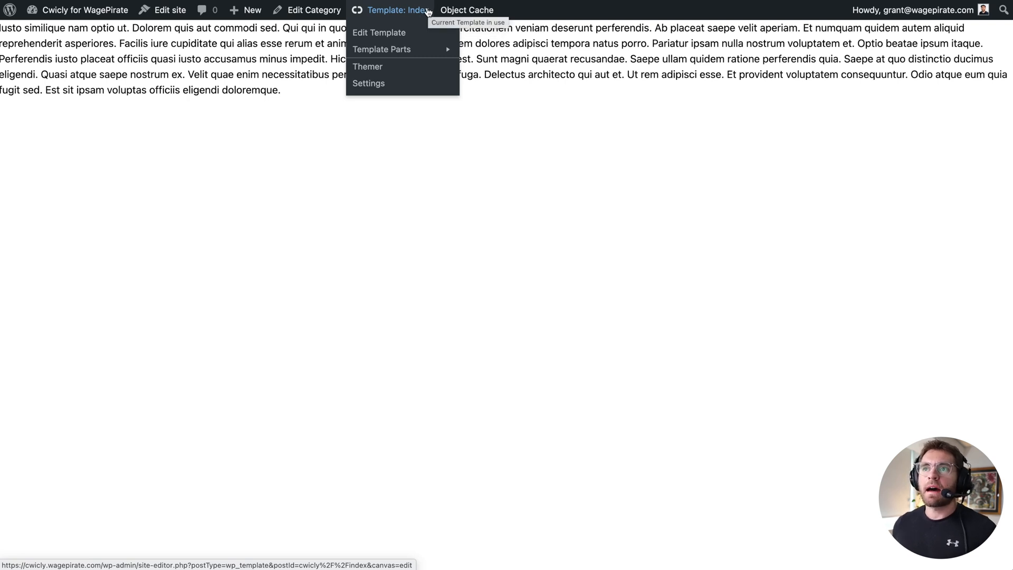
{"action": "left_click", "coordinate": [390, 34]}
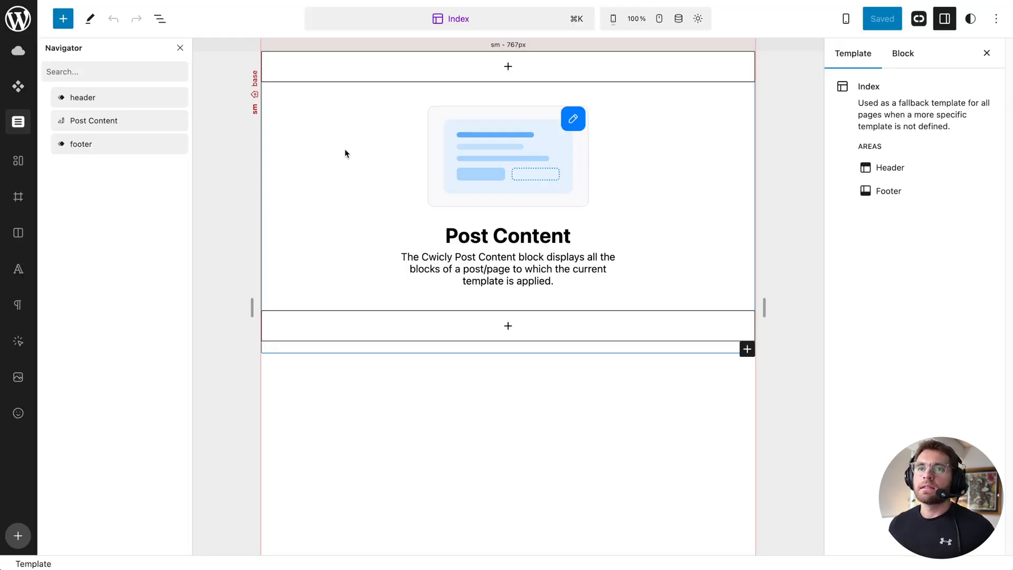
Replace the Post Content block in the Index template with a Query block and add a Query Template inside it
{"action": "left_click", "coordinate": [176, 122]}
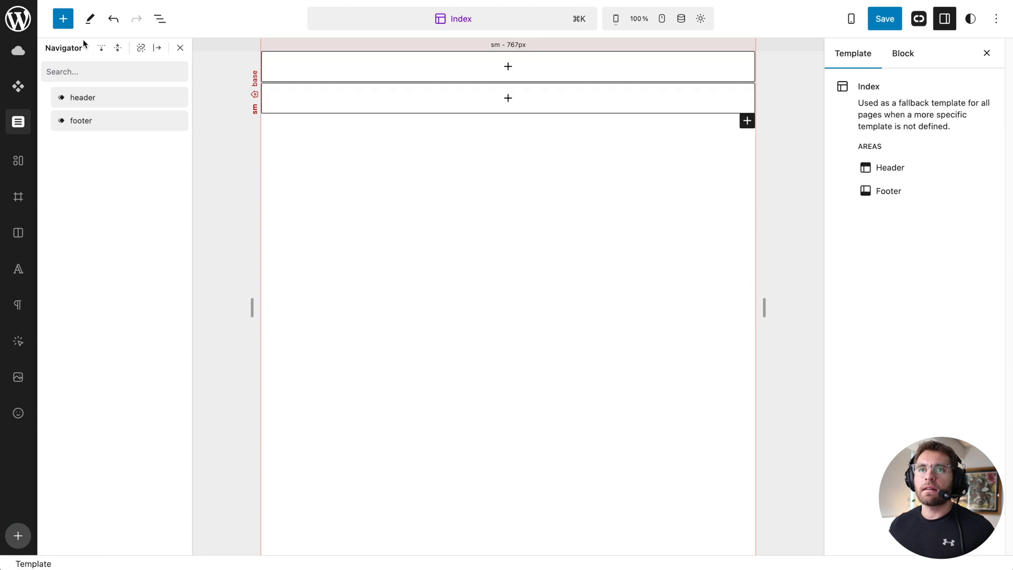
{"action": "left_click", "coordinate": [63, 19]}
{"action": "type", "text": "quer"}
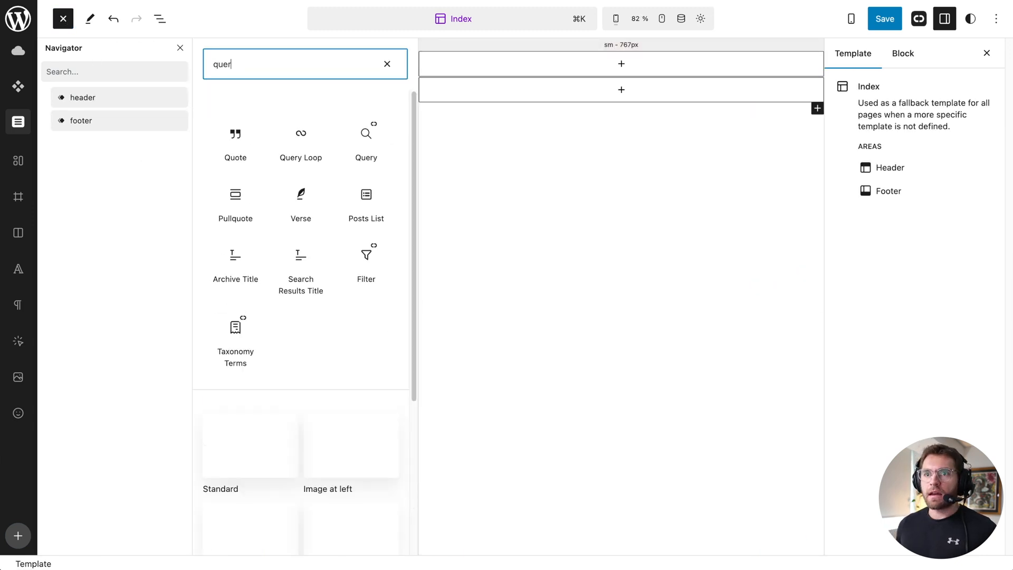
{"action": "mouse_move", "coordinate": [297, 139]}
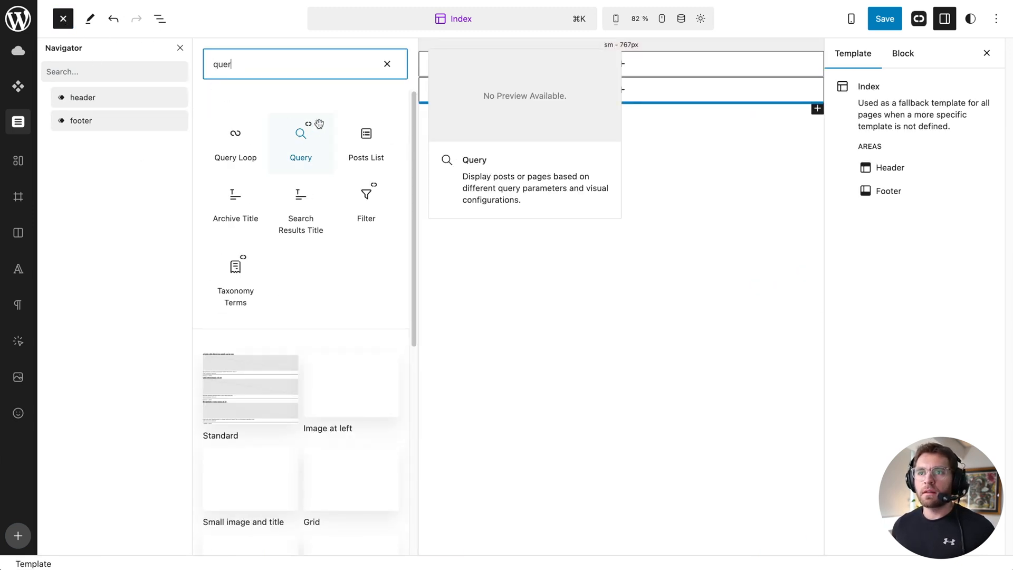
{"action": "left_click", "coordinate": [310, 126]}
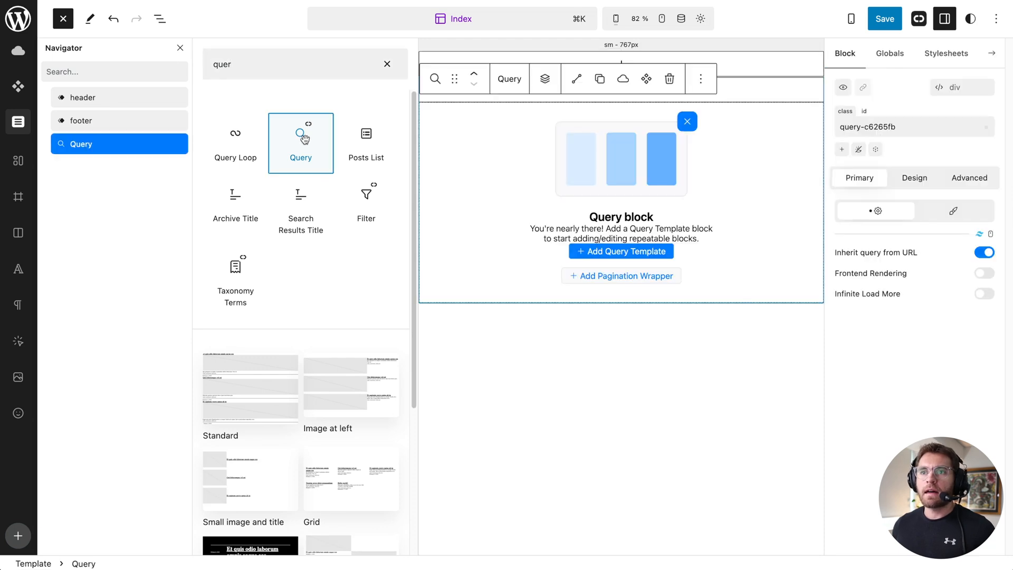
{"action": "left_click", "coordinate": [646, 251]}
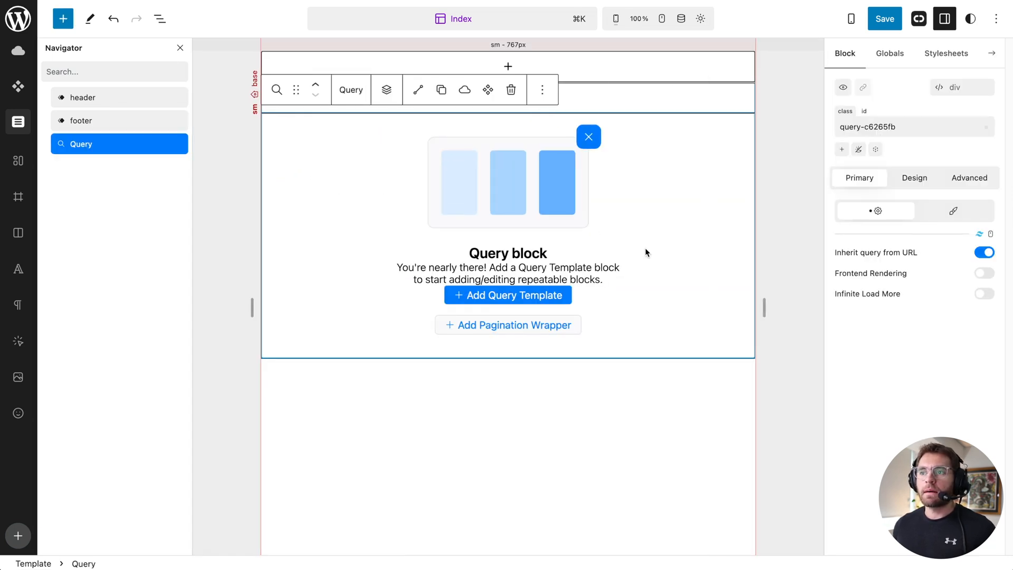
{"action": "left_click", "coordinate": [543, 295]}
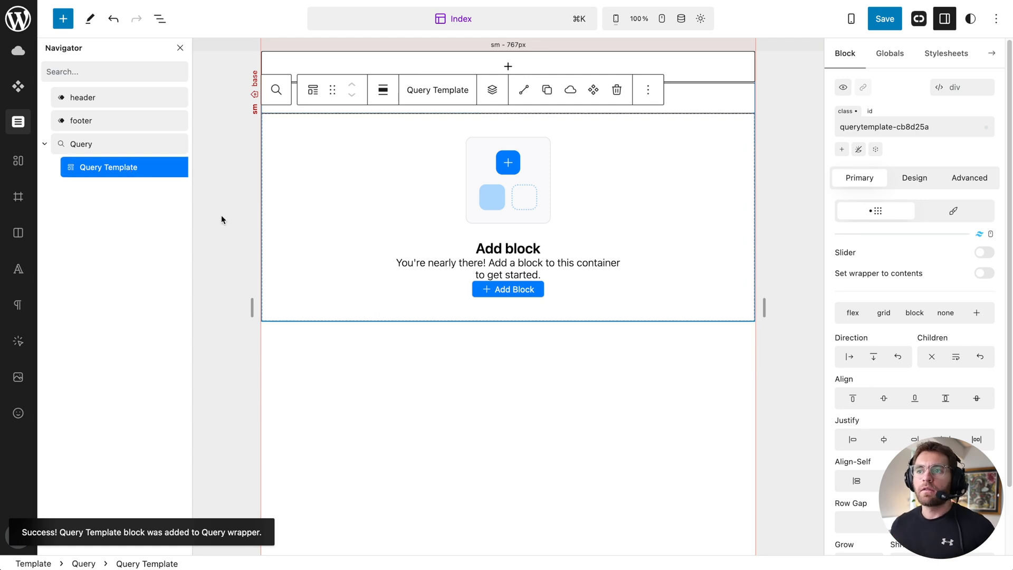
Insert a Heading into the Query Template and set its dynamic content to the WordPress Post Title
{"action": "left_click", "coordinate": [492, 295]}
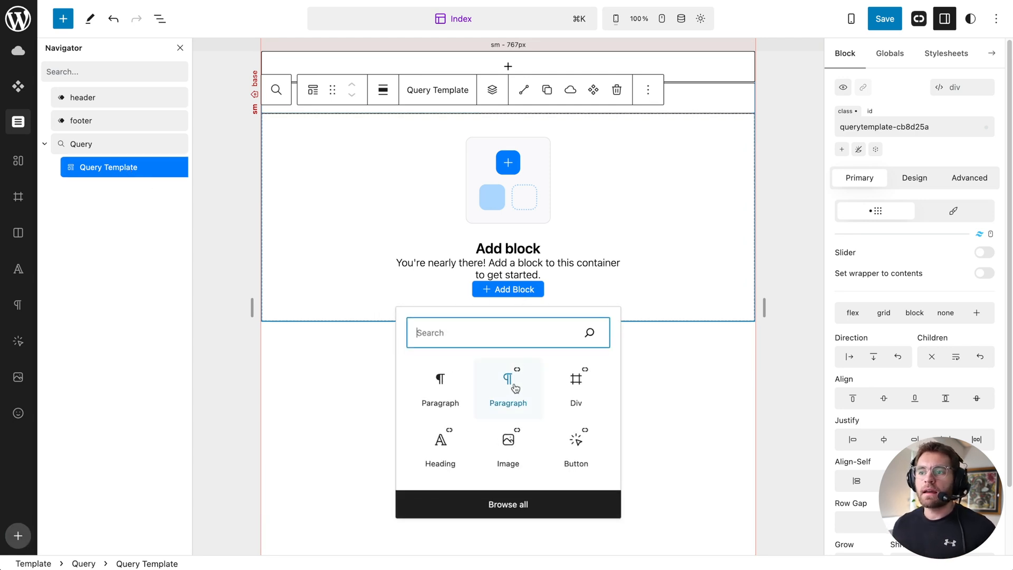
{"action": "left_click", "coordinate": [443, 442]}
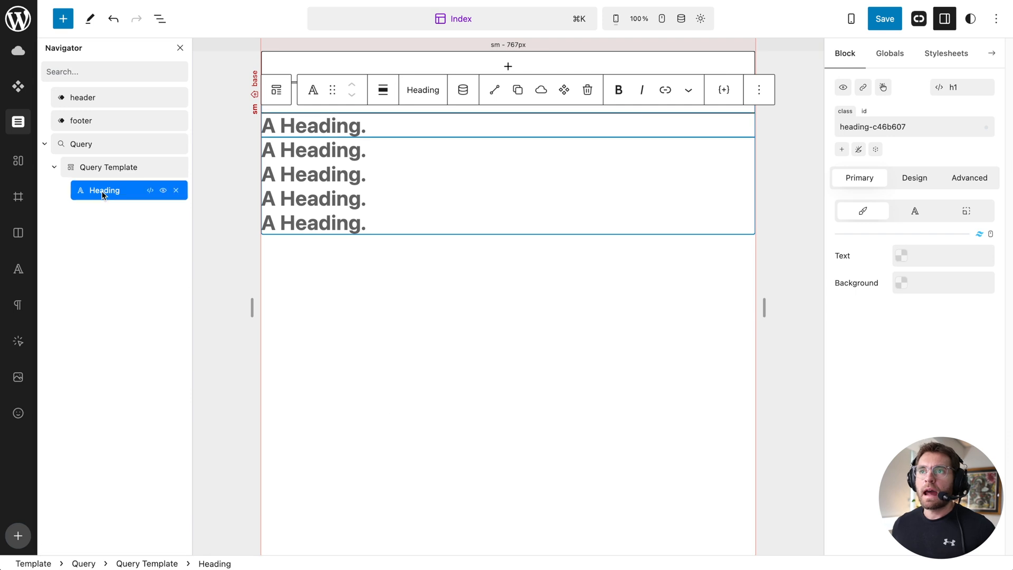
{"action": "left_click", "coordinate": [463, 90]}
{"action": "left_click", "coordinate": [558, 152]}
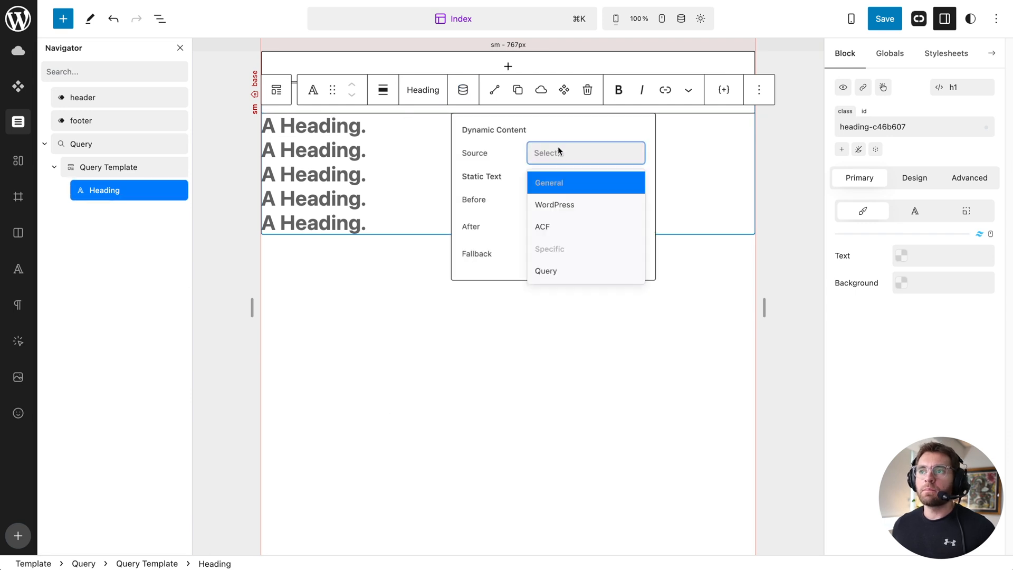
{"action": "left_click", "coordinate": [568, 205]}
{"action": "left_click", "coordinate": [564, 180]}
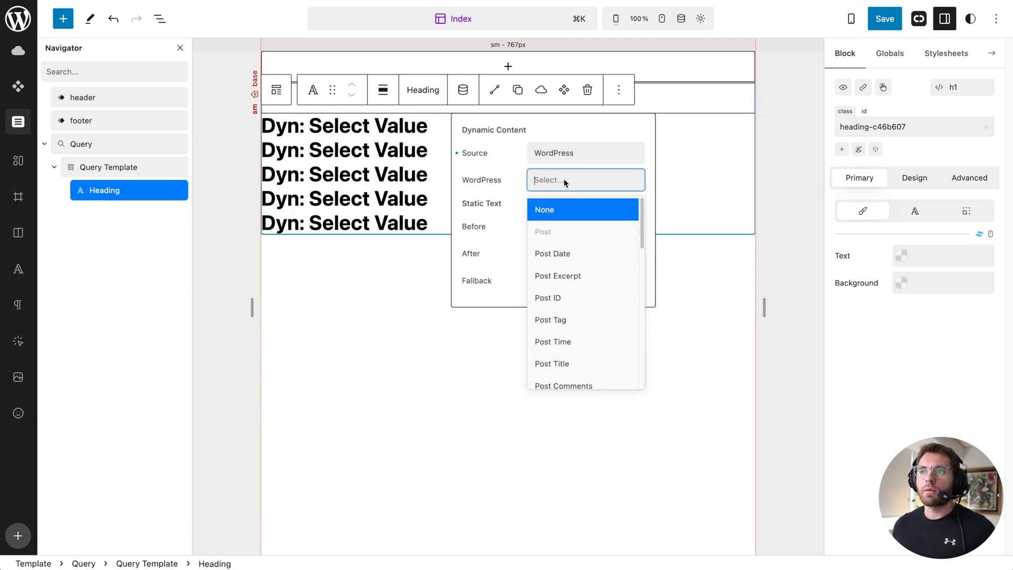
{"action": "left_click", "coordinate": [549, 364]}
Save the Index template, reload the category archive page to check the post titles, and return to the template editor
{"action": "left_click", "coordinate": [886, 19]}
{"action": "left_click", "coordinate": [880, 19]}
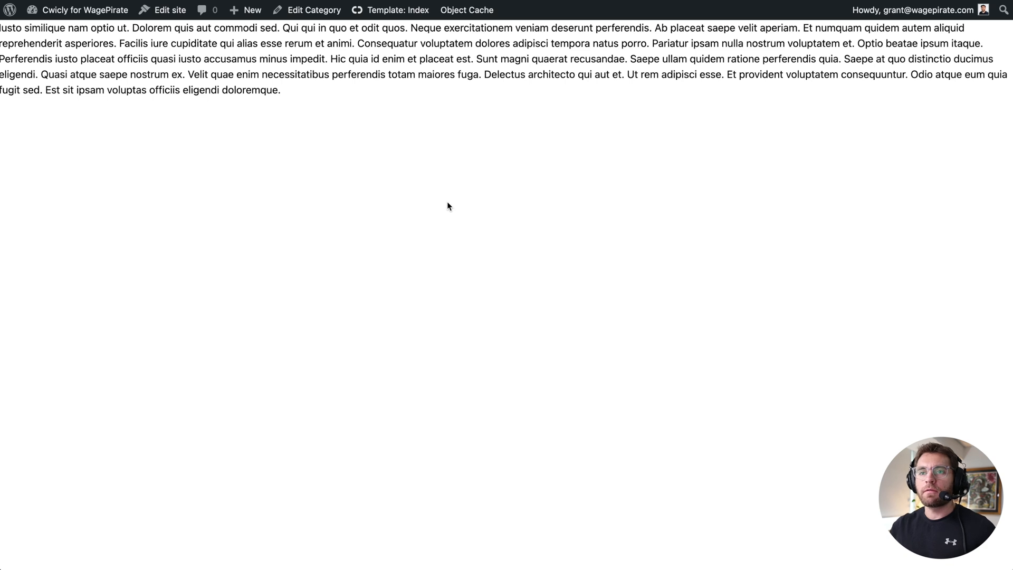
{"action": "key", "text": "super+r"}
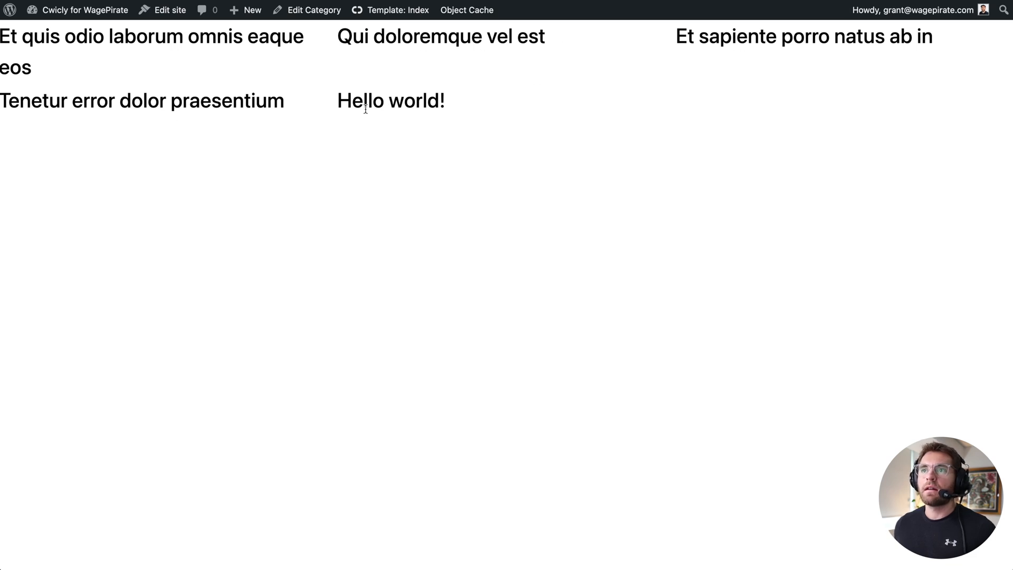
{"action": "key", "text": "ctrl+Tab"}
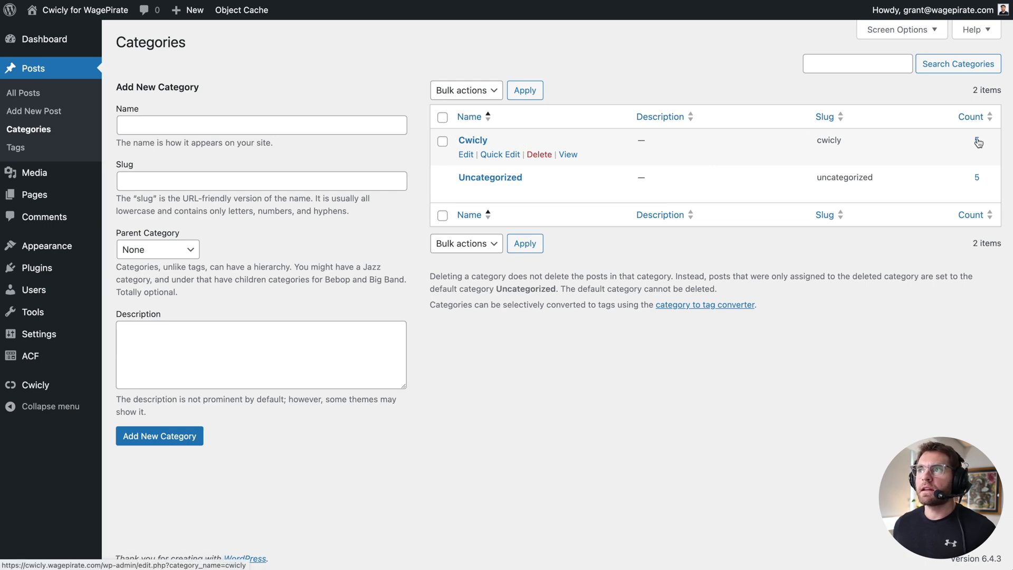
{"action": "key", "text": "ctrl+Tab"}
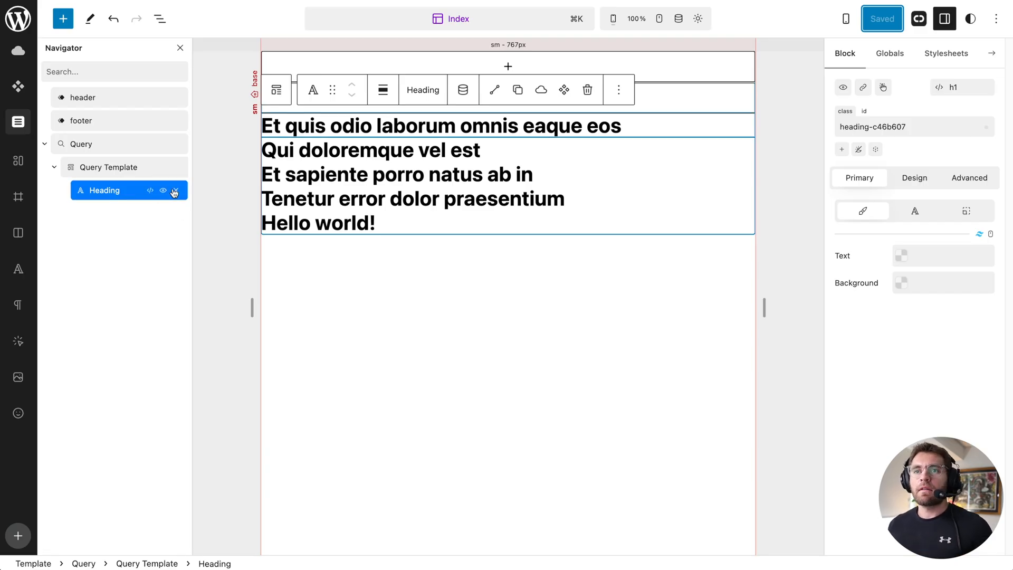
Delete the Heading from the Query Template and nest the newest Card component there in its place
{"action": "left_click", "coordinate": [175, 191]}
{"action": "left_click", "coordinate": [151, 221]}
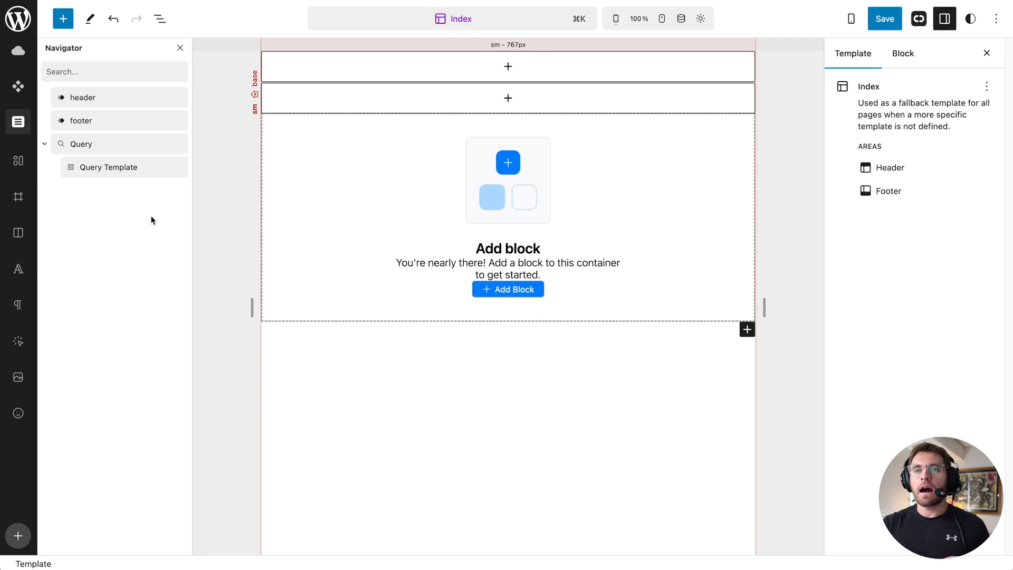
{"action": "left_click", "coordinate": [18, 86]}
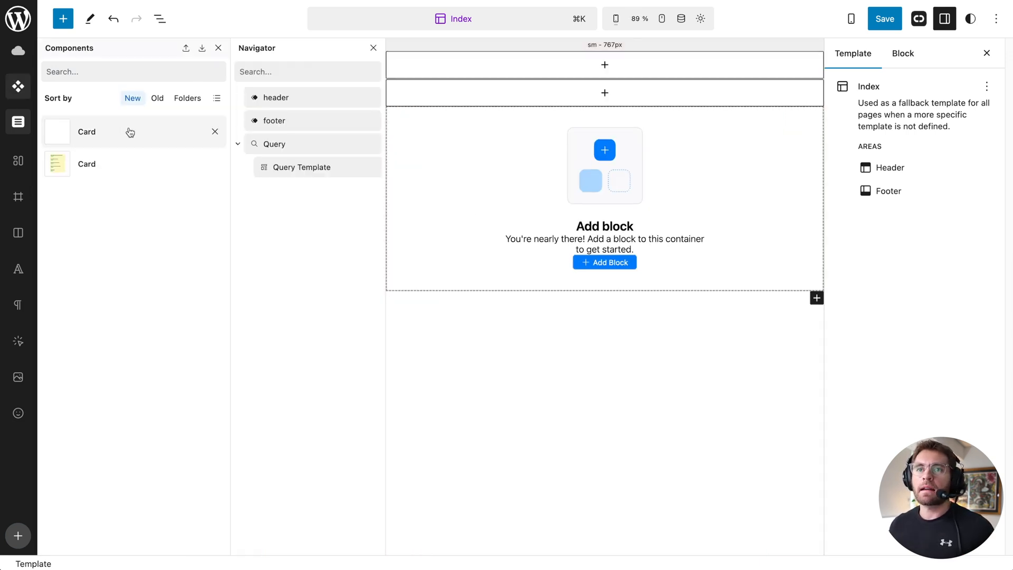
{"action": "left_click", "coordinate": [135, 133]}
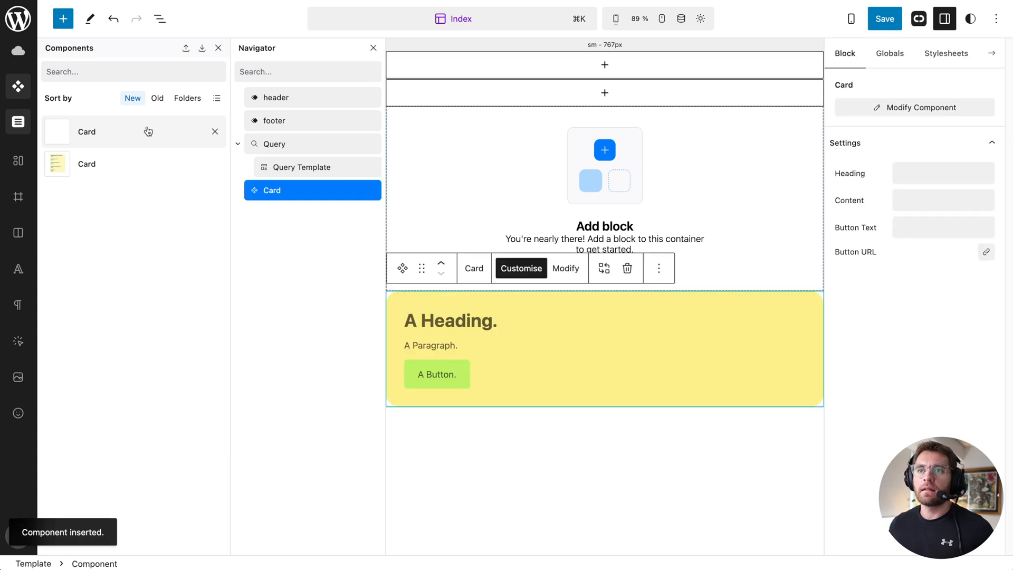
{"action": "left_click", "coordinate": [218, 48]}
{"action": "left_click_drag", "start_coordinate": [98, 191], "coordinate": [105, 179]}
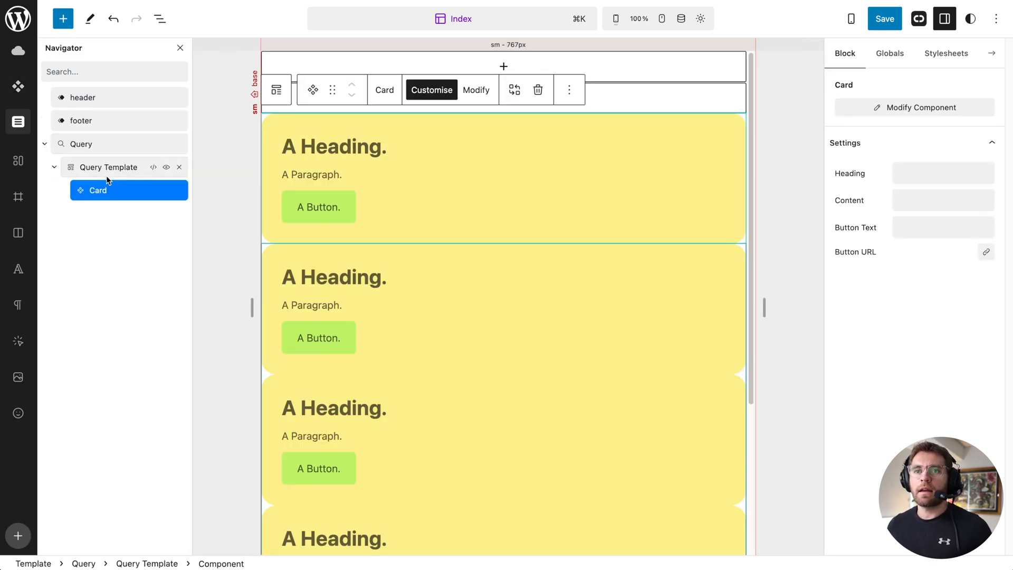
{"action": "scroll", "coordinate": [442, 267], "scroll_direction": "down", "scroll_amount": 3}
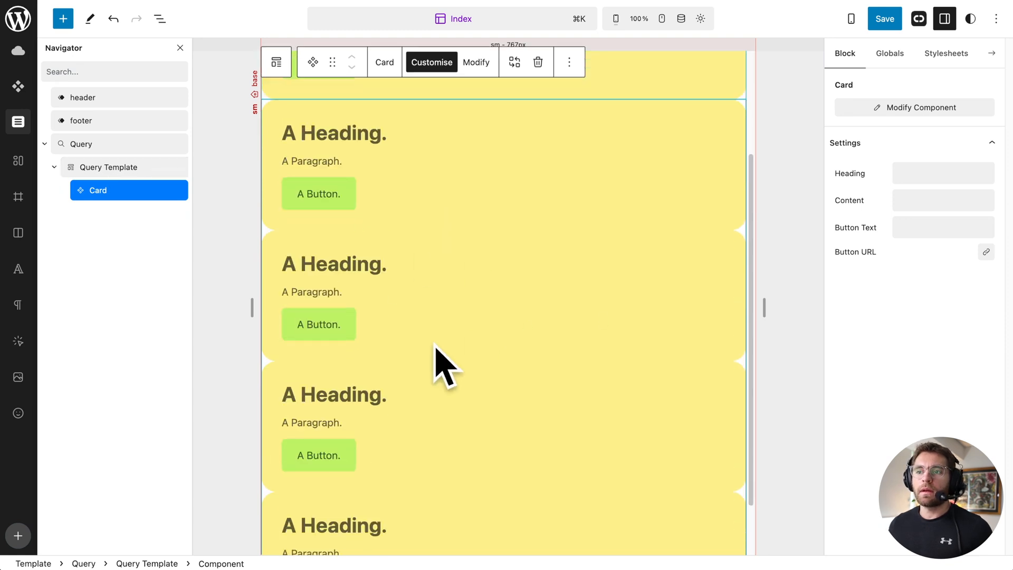
{"action": "scroll", "coordinate": [434, 361], "scroll_direction": "up", "scroll_amount": 3}
Add a separate Heading after the Card in the Query Template, using WordPress as its source and Post Title as its value
{"action": "left_click", "coordinate": [318, 150]}
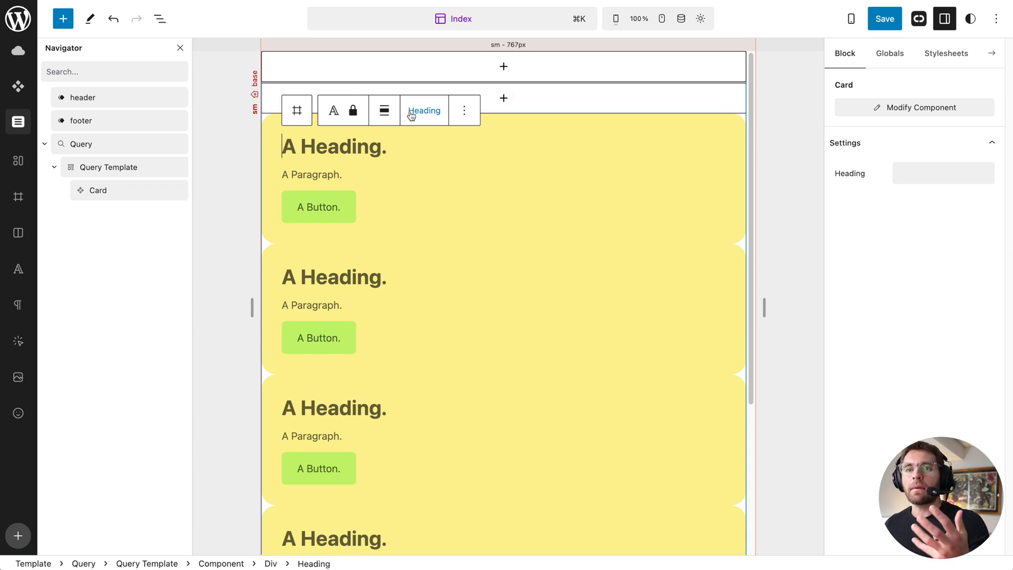
{"action": "right_click", "coordinate": [124, 168]}
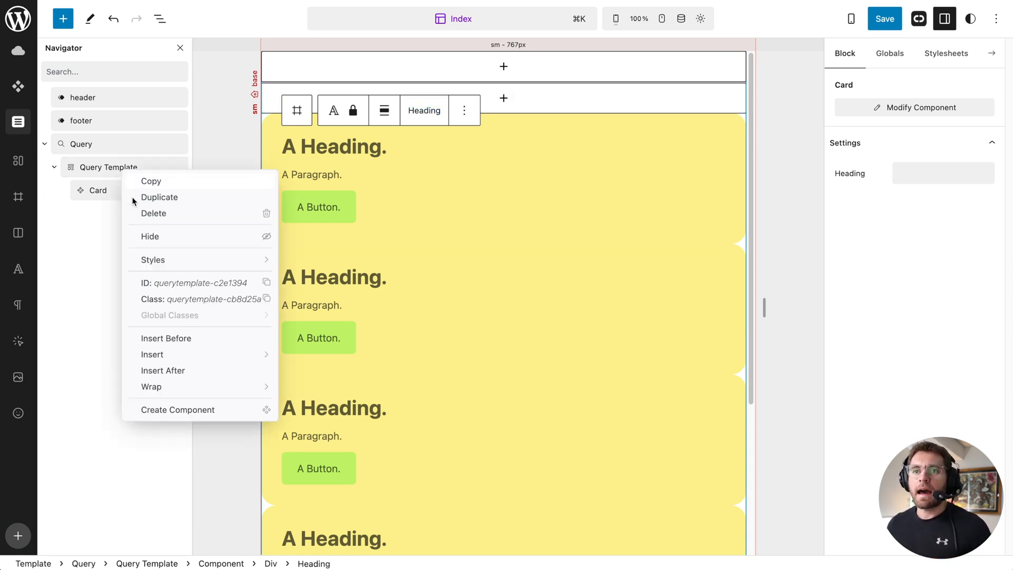
{"action": "mouse_move", "coordinate": [183, 362]}
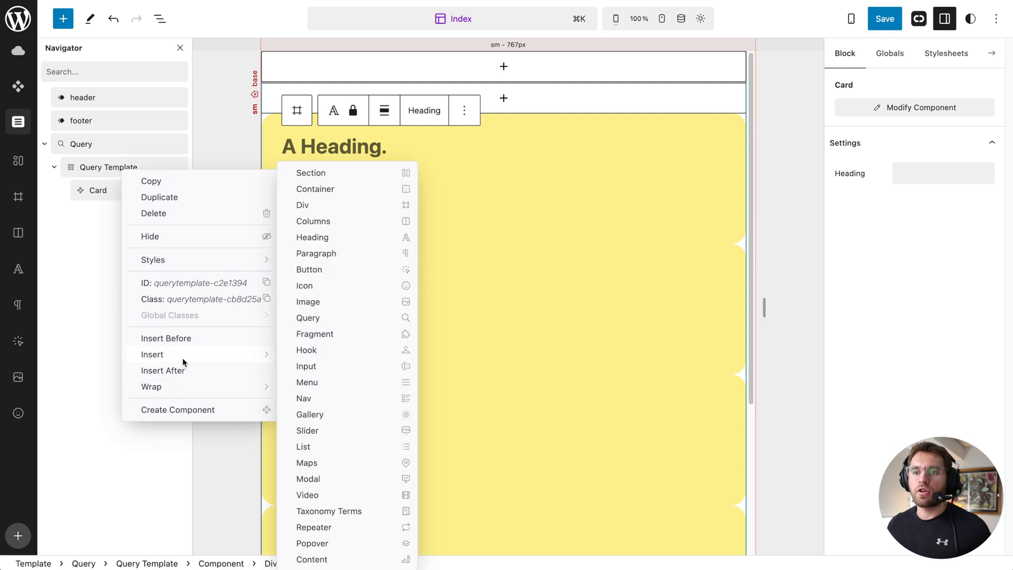
{"action": "left_click", "coordinate": [323, 237]}
{"action": "left_click", "coordinate": [463, 172]}
{"action": "left_click", "coordinate": [548, 236]}
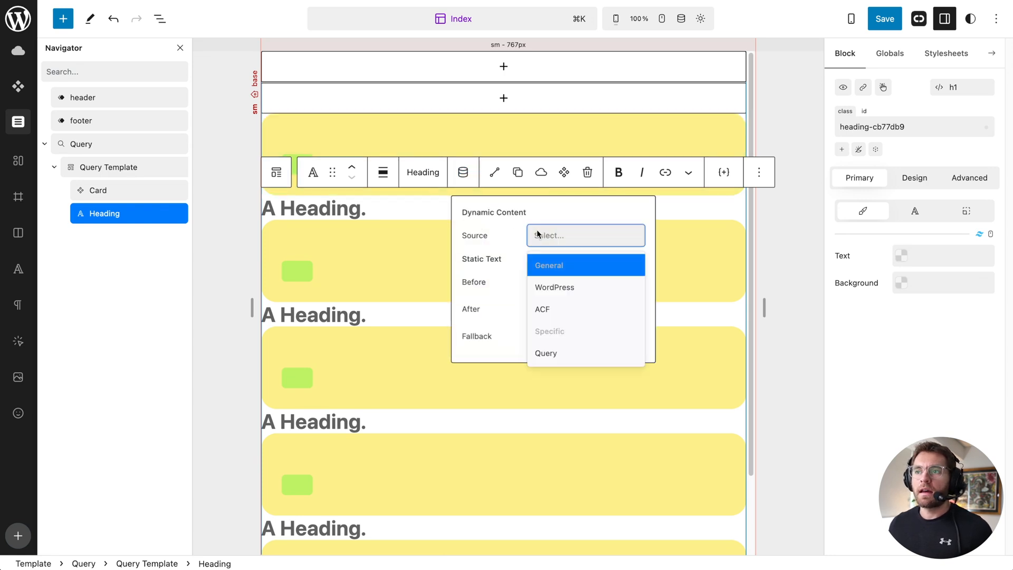
{"action": "left_click", "coordinate": [563, 284]}
{"action": "left_click", "coordinate": [556, 264]}
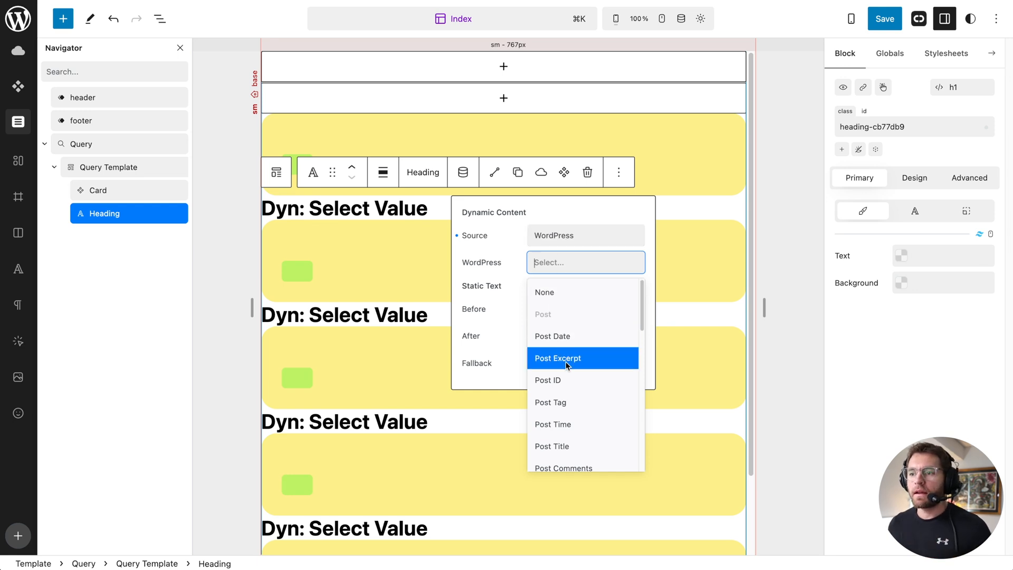
{"action": "left_click", "coordinate": [569, 445]}
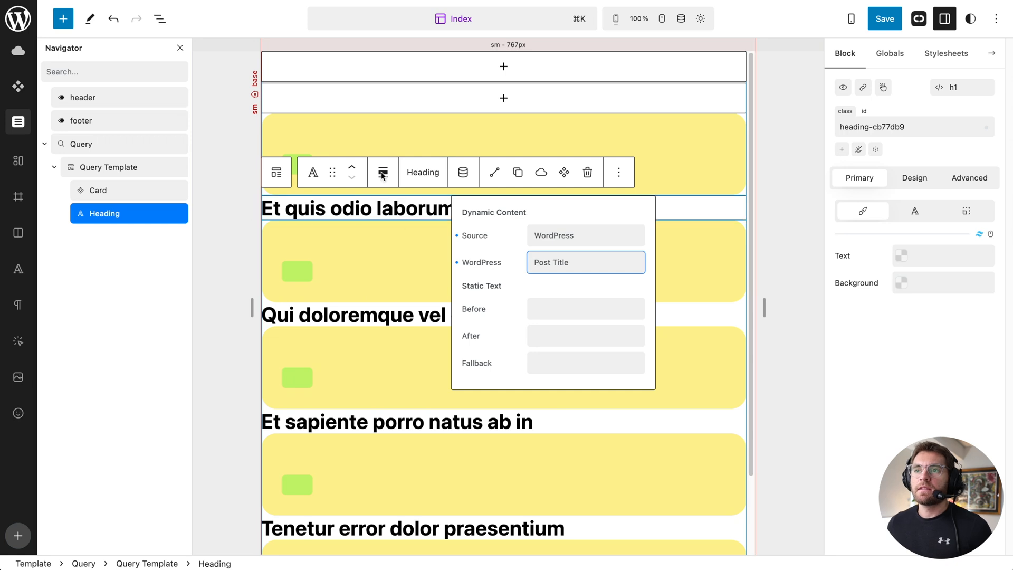
Compare the Card's own heading with the separate dynamic Heading, and delete the separate Heading from the Query Template
{"action": "left_click", "coordinate": [125, 211]}
{"action": "left_click", "coordinate": [109, 191]}
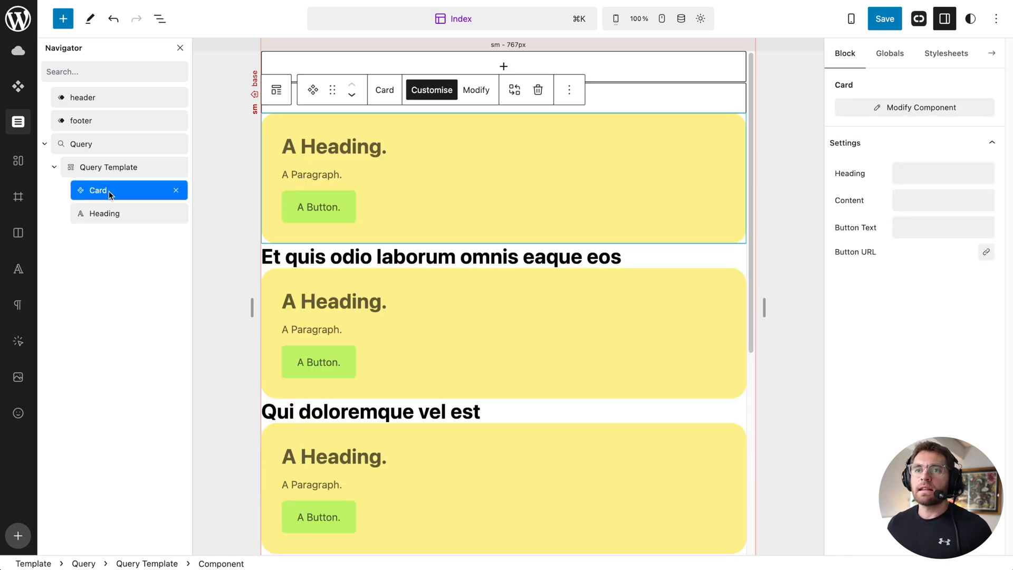
{"action": "left_click", "coordinate": [362, 139]}
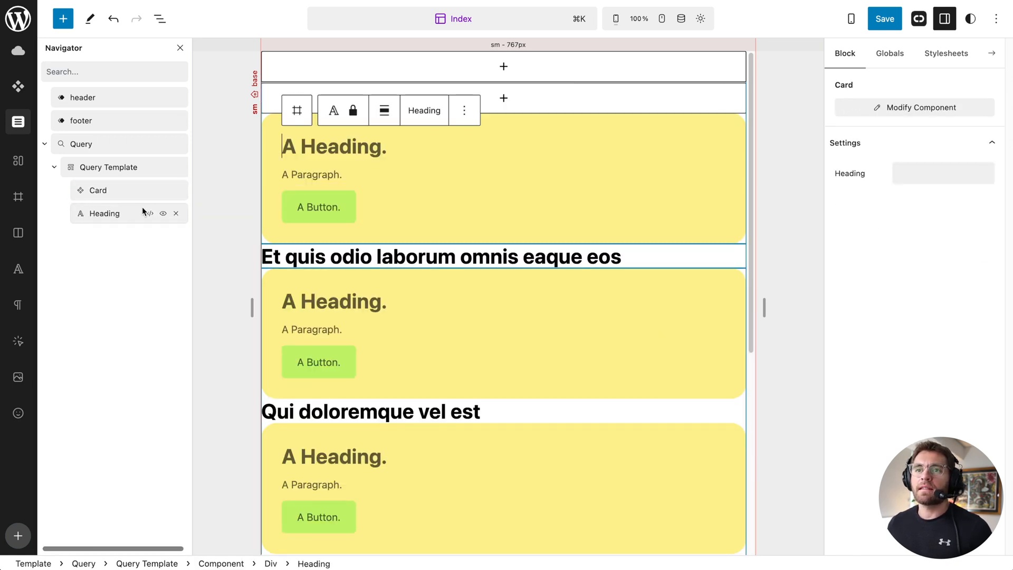
{"action": "left_click", "coordinate": [320, 147]}
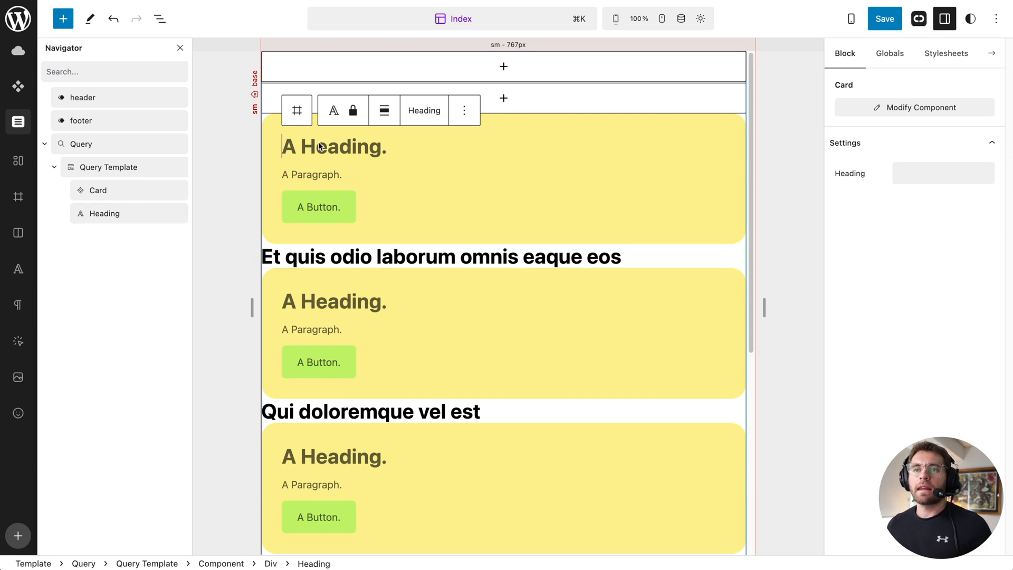
{"action": "left_click", "coordinate": [152, 210]}
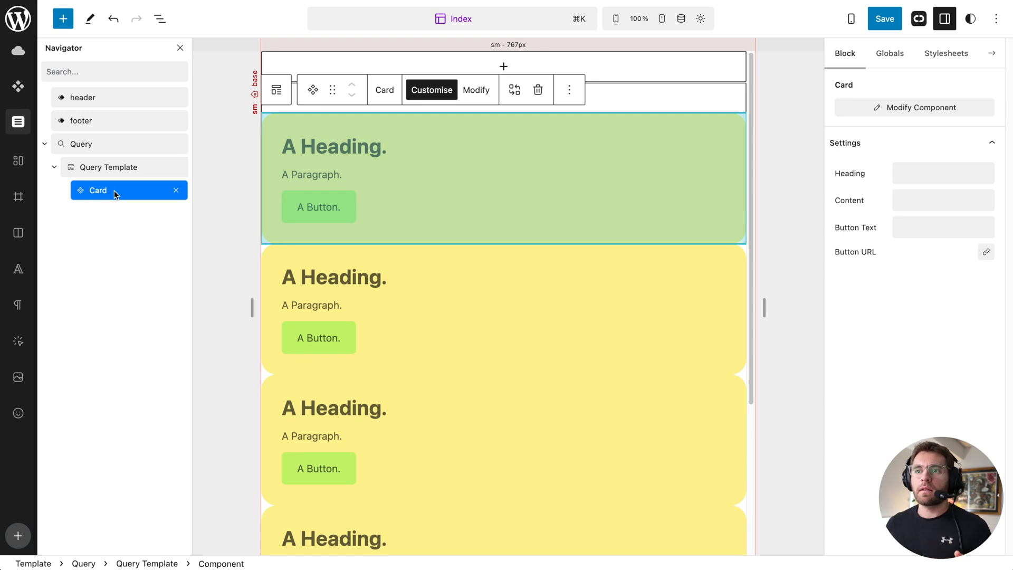
Open the Card component for modification and change its Heading property's type to advanced
{"action": "left_click", "coordinate": [475, 92]}
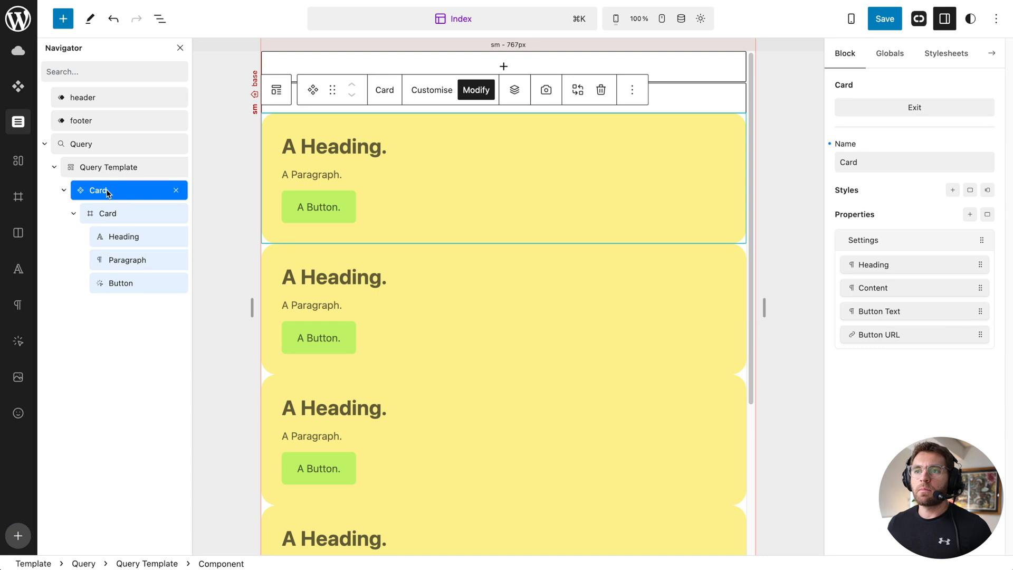
{"action": "left_click", "coordinate": [927, 267]}
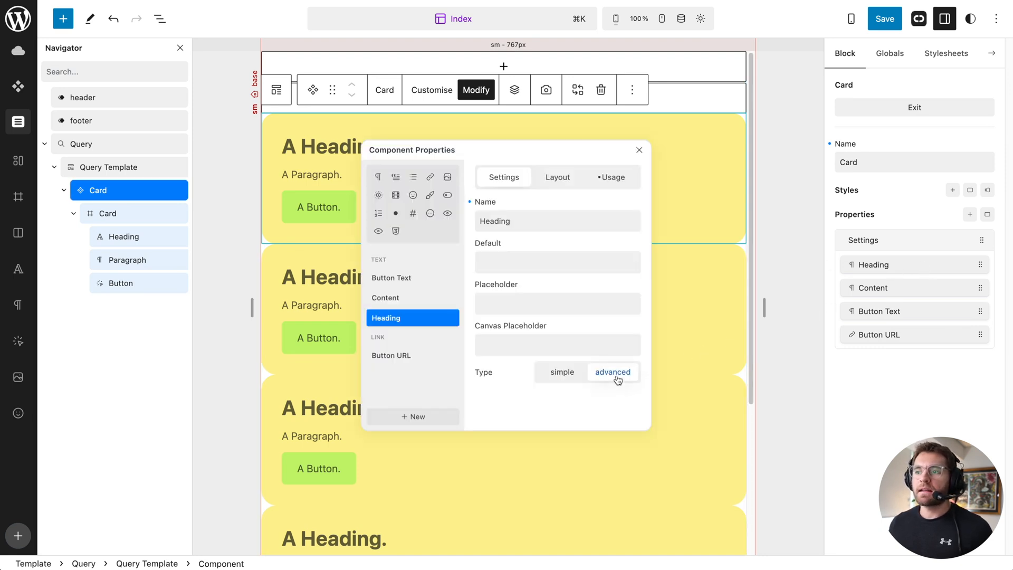
{"action": "left_click", "coordinate": [639, 152]}
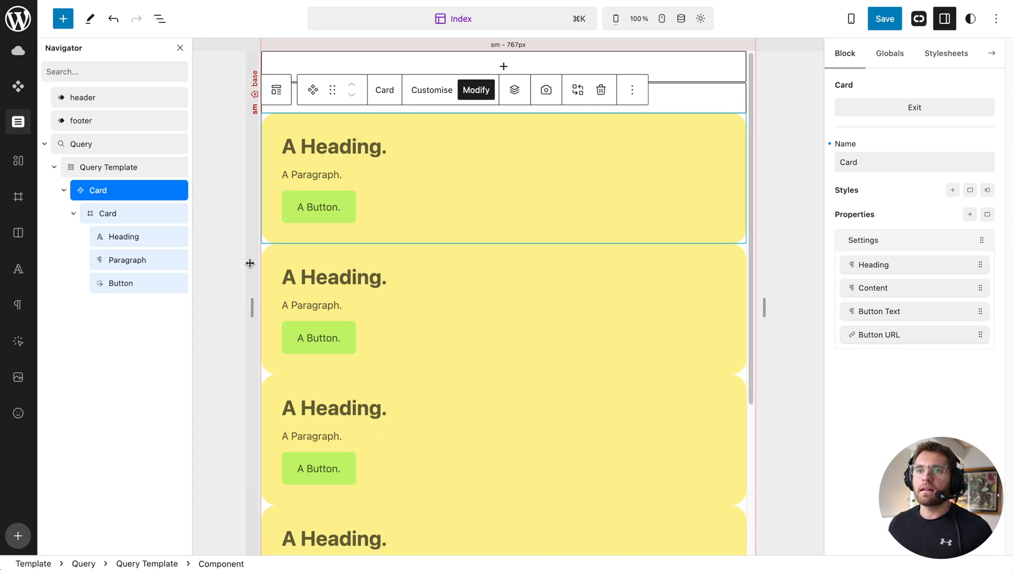
Open the Content property connected to the Card's paragraph and change its type to advanced
{"action": "left_click", "coordinate": [139, 260]}
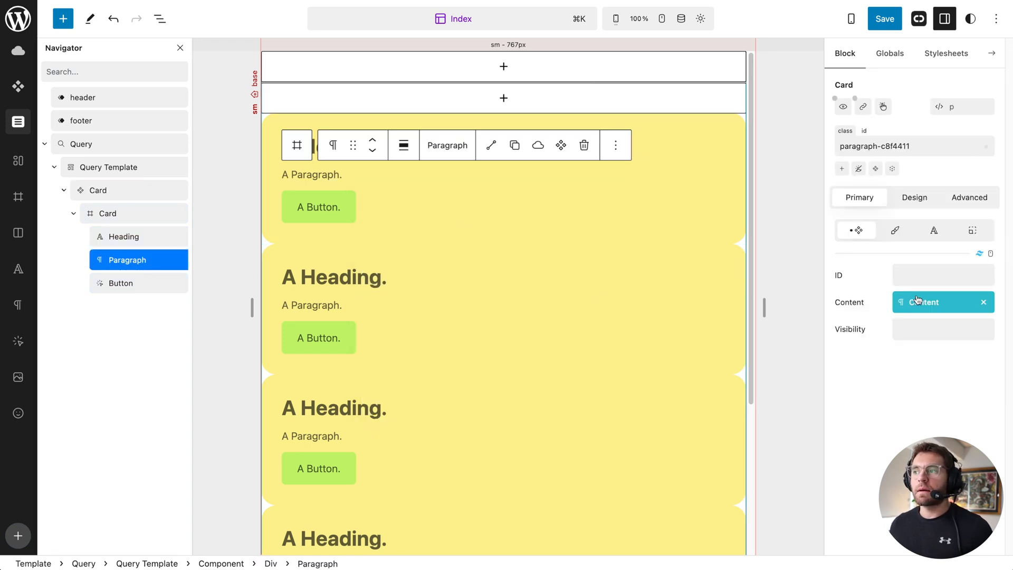
{"action": "left_click", "coordinate": [932, 304]}
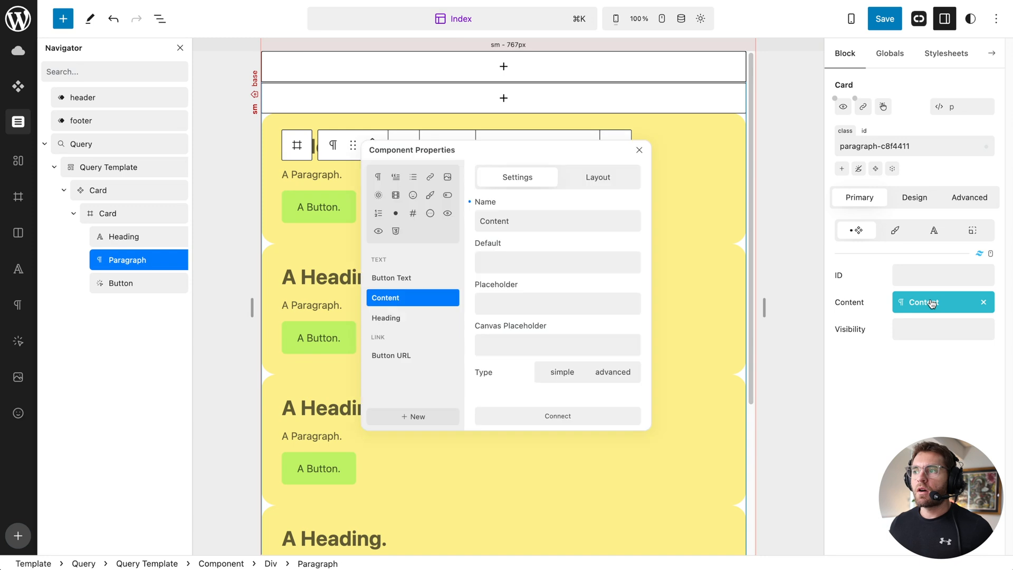
{"action": "left_click", "coordinate": [621, 380]}
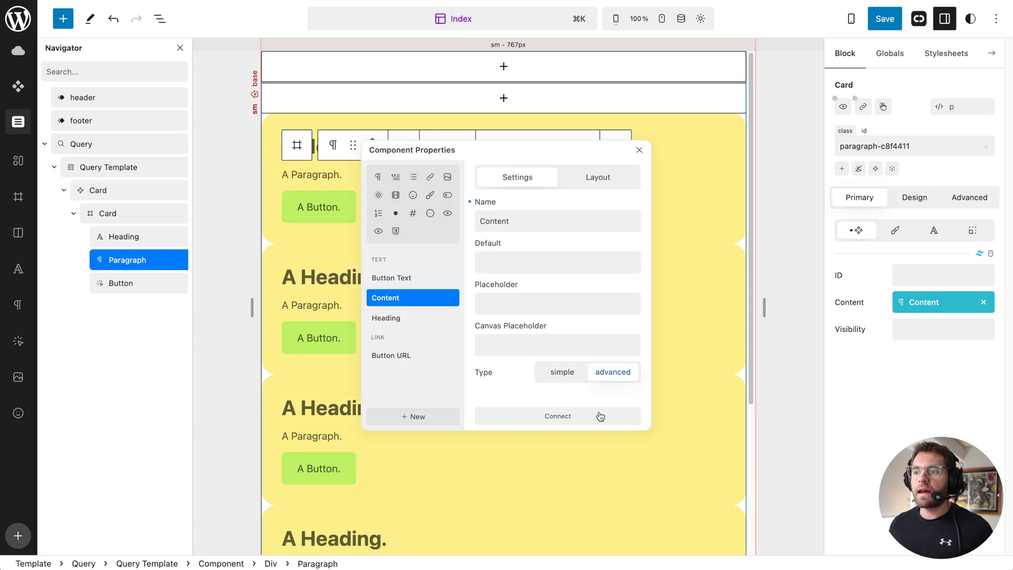
Open the Button URL property connected to the Card's button and change its type to advanced
{"action": "left_click", "coordinate": [150, 285]}
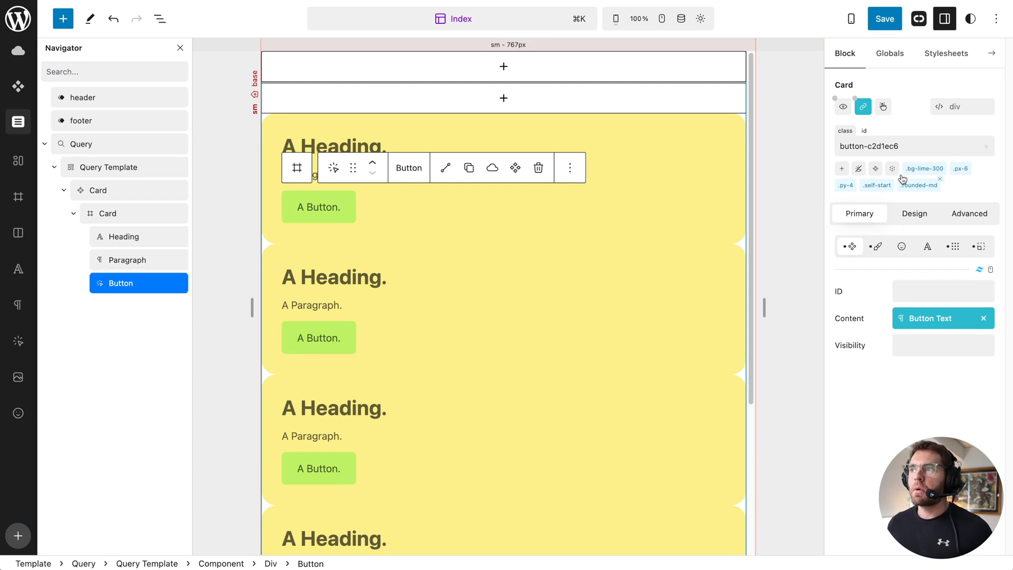
{"action": "left_click", "coordinate": [865, 108]}
{"action": "left_click", "coordinate": [631, 247]}
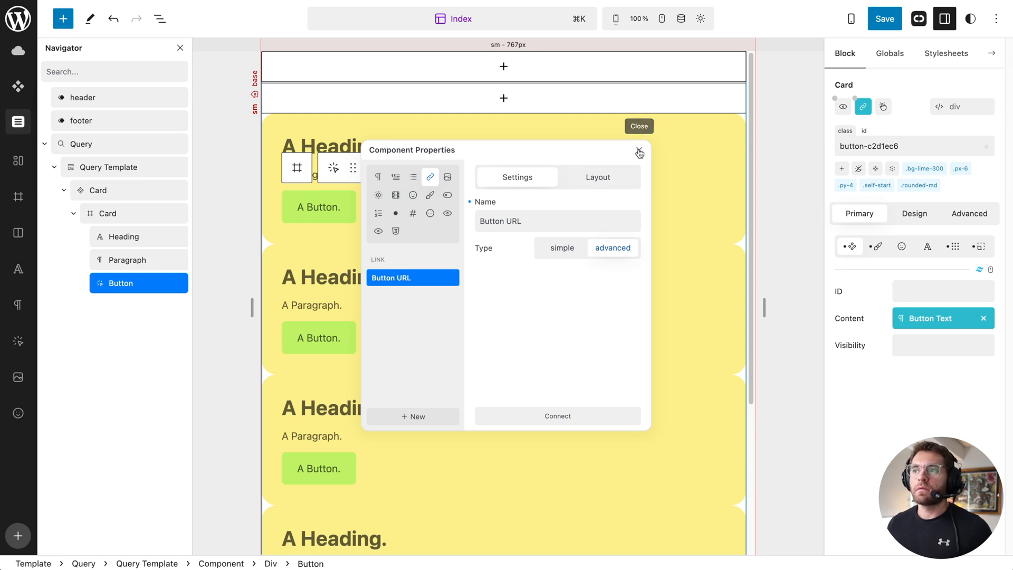
{"action": "left_click", "coordinate": [639, 152]}
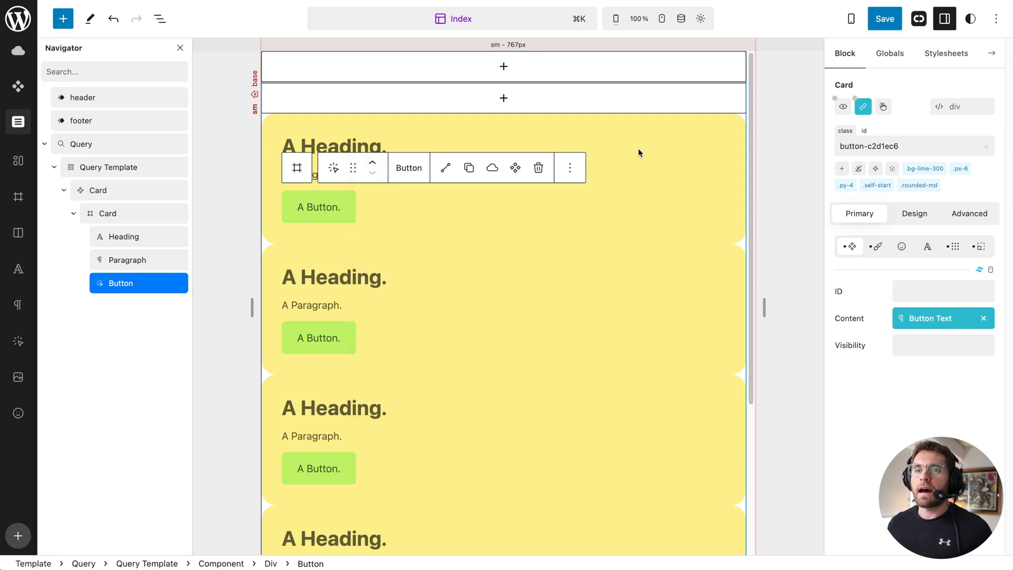
Leave component editing and bind the Card's Heading property in the Query Template to the WordPress Post Title
{"action": "left_click", "coordinate": [119, 168]}
{"action": "left_click", "coordinate": [99, 191]}
{"action": "left_click", "coordinate": [320, 148]}
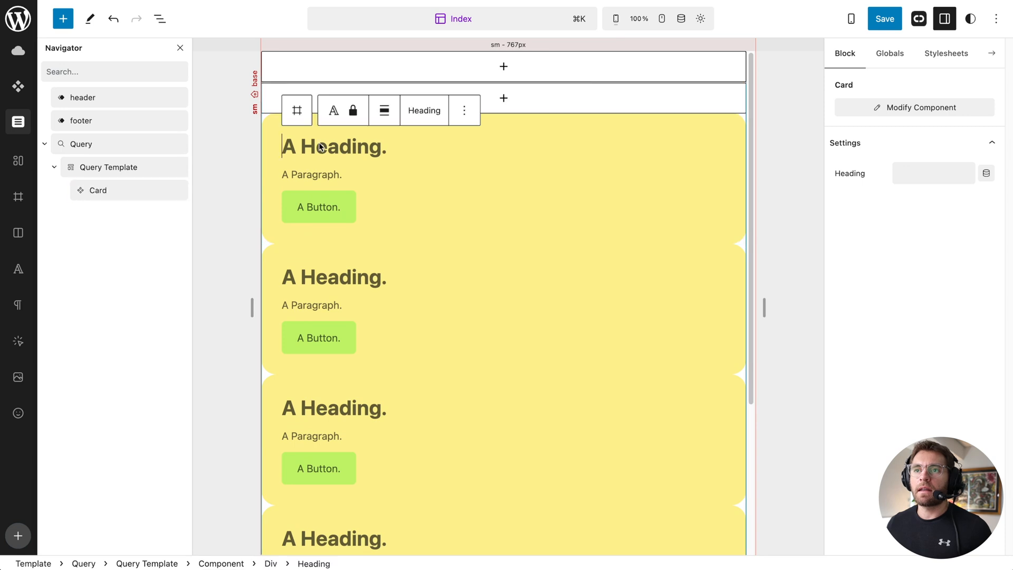
{"action": "left_click", "coordinate": [988, 175]}
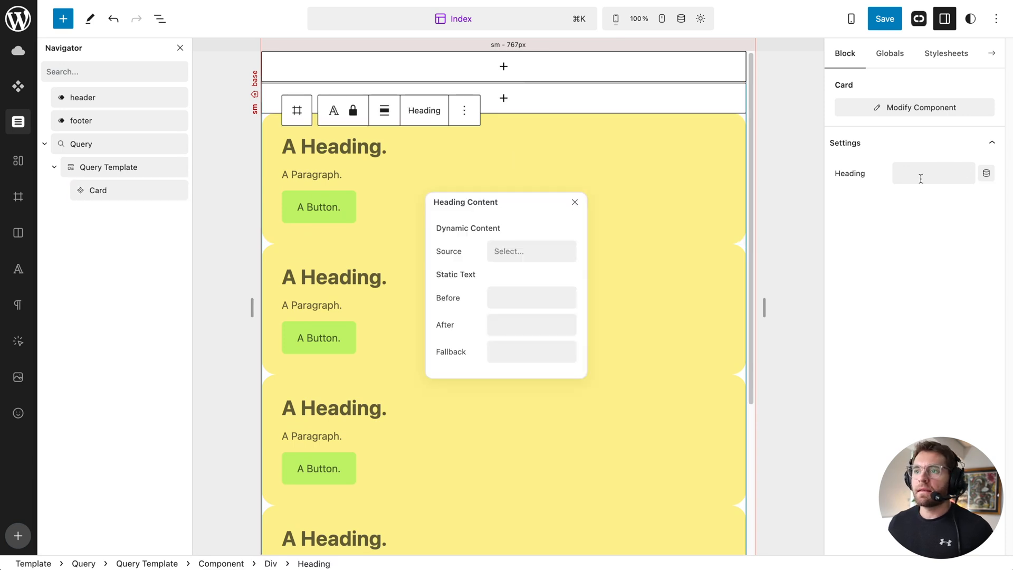
{"action": "left_click", "coordinate": [509, 253]}
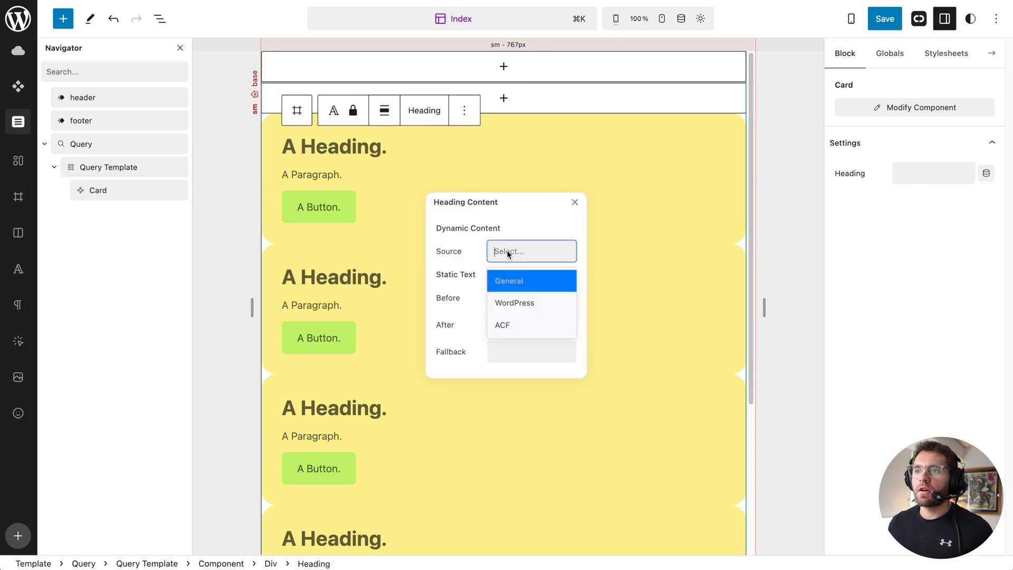
{"action": "left_click", "coordinate": [513, 305]}
{"action": "left_click", "coordinate": [511, 278]}
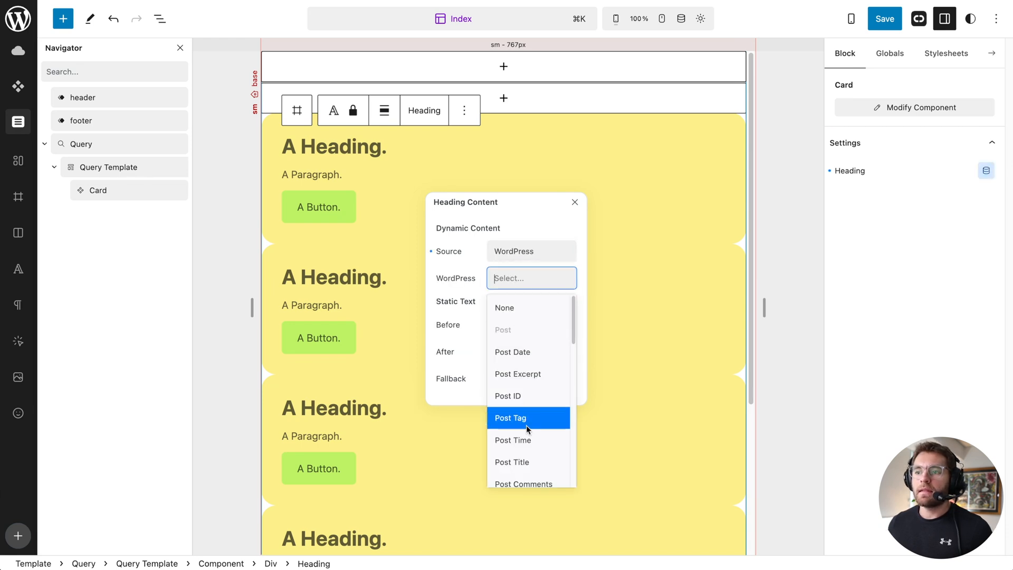
{"action": "left_click", "coordinate": [529, 462]}
Bind the Card's Content property to the WordPress Post Excerpt, limited to 150 characters
{"action": "left_click", "coordinate": [290, 177]}
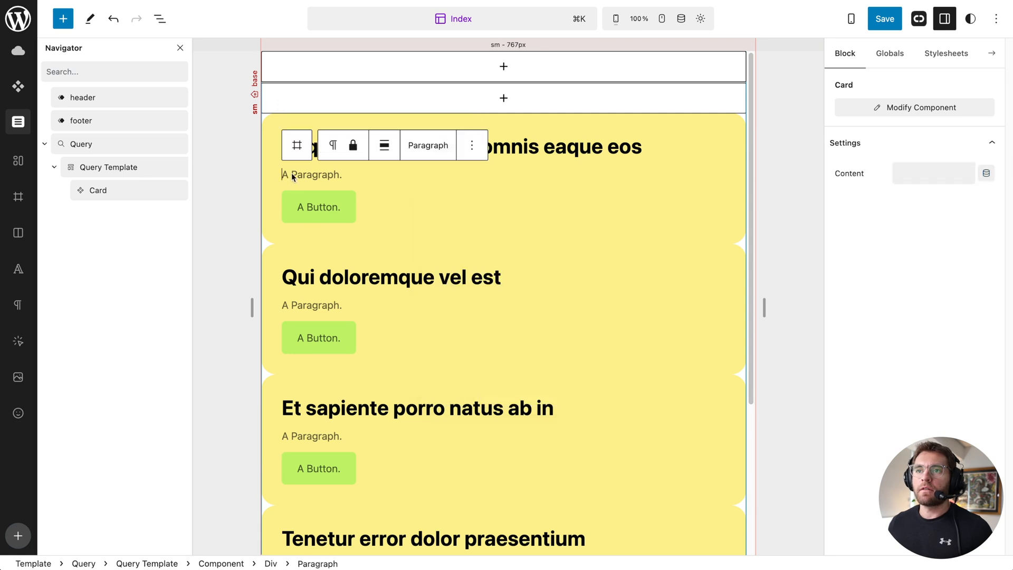
{"action": "left_click", "coordinate": [987, 173]}
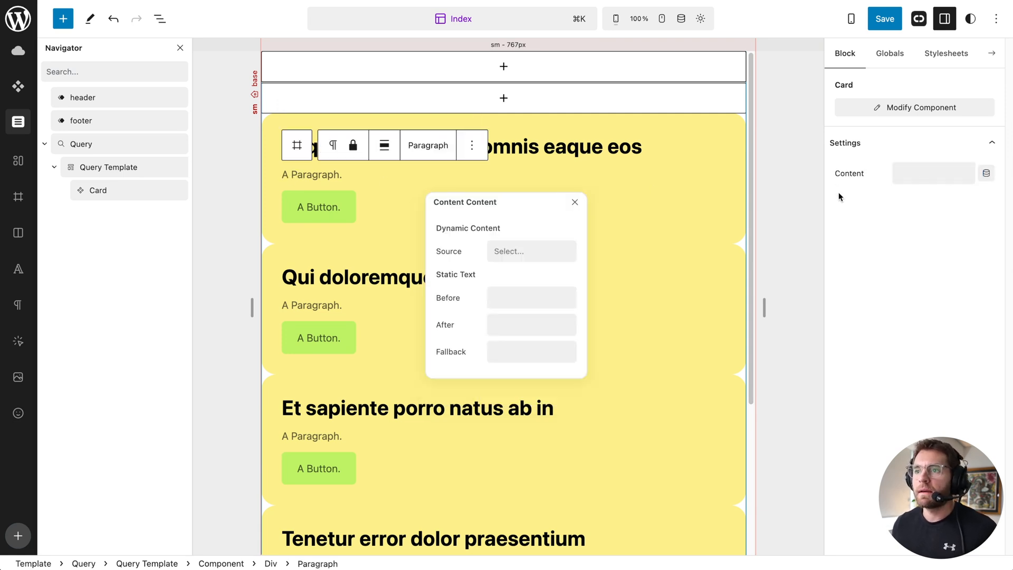
{"action": "left_click", "coordinate": [510, 258]}
{"action": "left_click", "coordinate": [511, 302]}
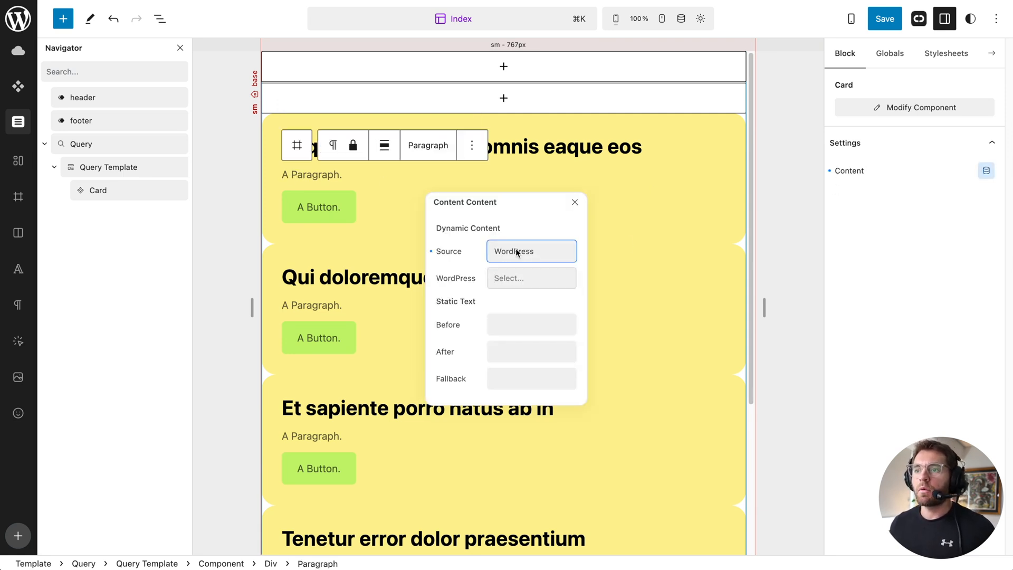
{"action": "left_click", "coordinate": [517, 279]}
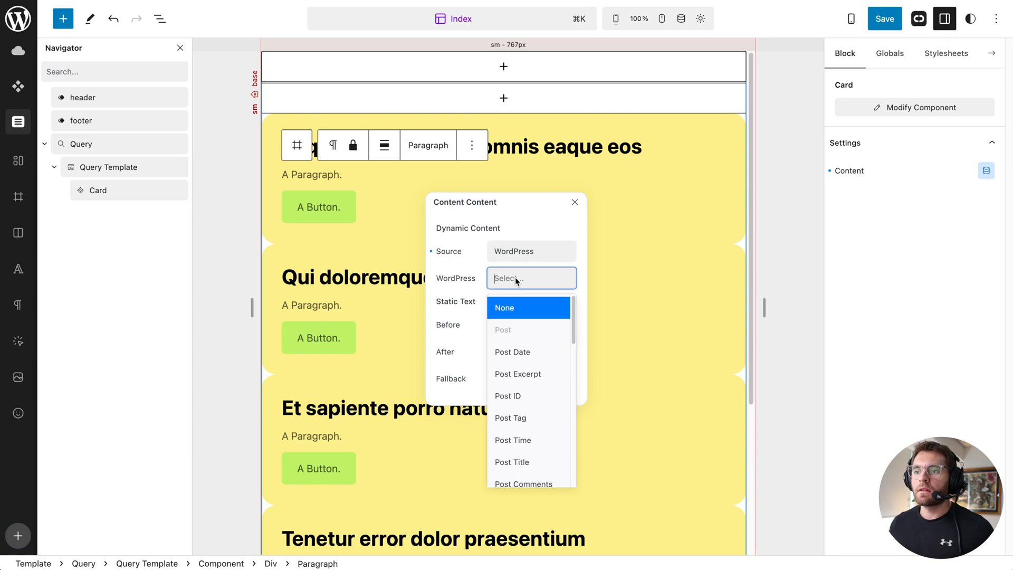
{"action": "left_click", "coordinate": [521, 374]}
{"action": "left_click", "coordinate": [549, 305]}
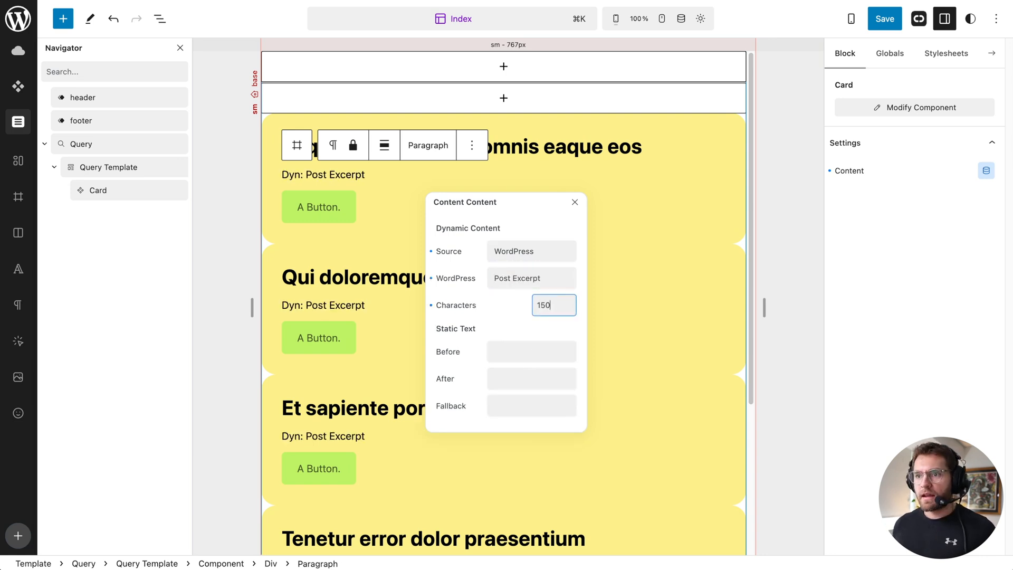
{"action": "left_click", "coordinate": [575, 202]}
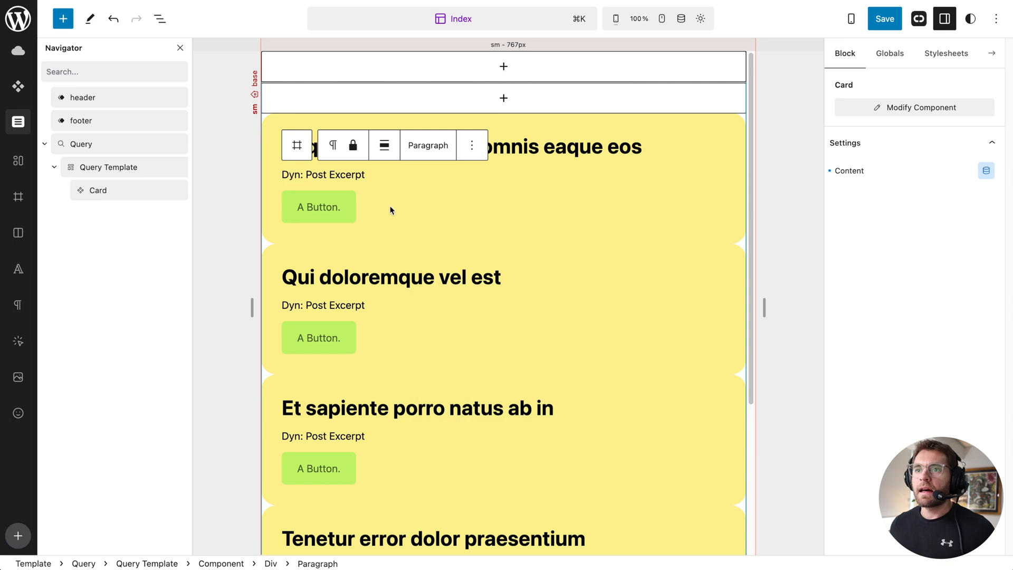
Set the Card's button text to "Read More" and its link to a dynamic URL using Post URL
{"action": "left_click", "coordinate": [305, 207]}
{"action": "type", "text": "Read More"}
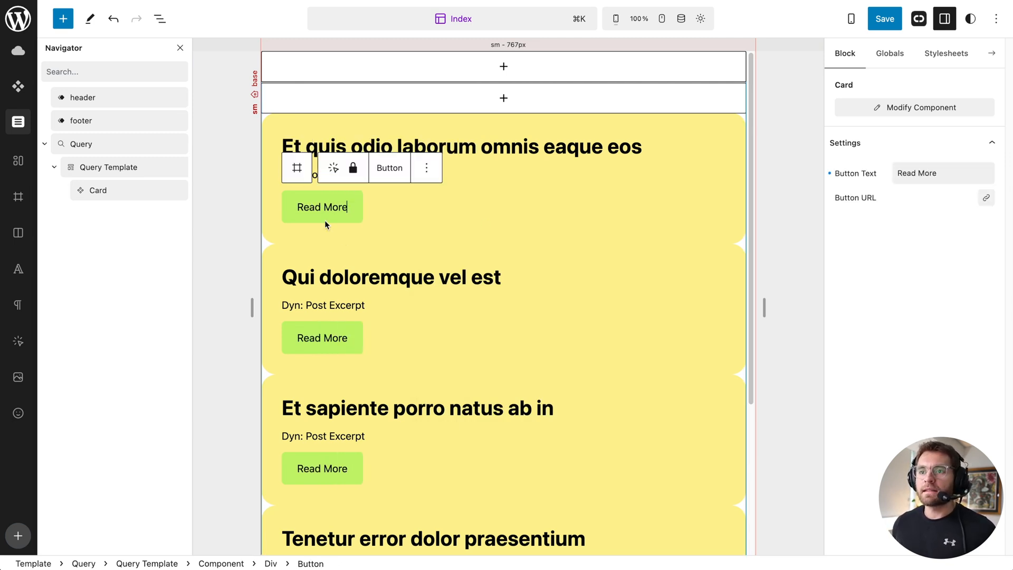
{"action": "left_click", "coordinate": [986, 198]}
{"action": "left_click", "coordinate": [636, 285]}
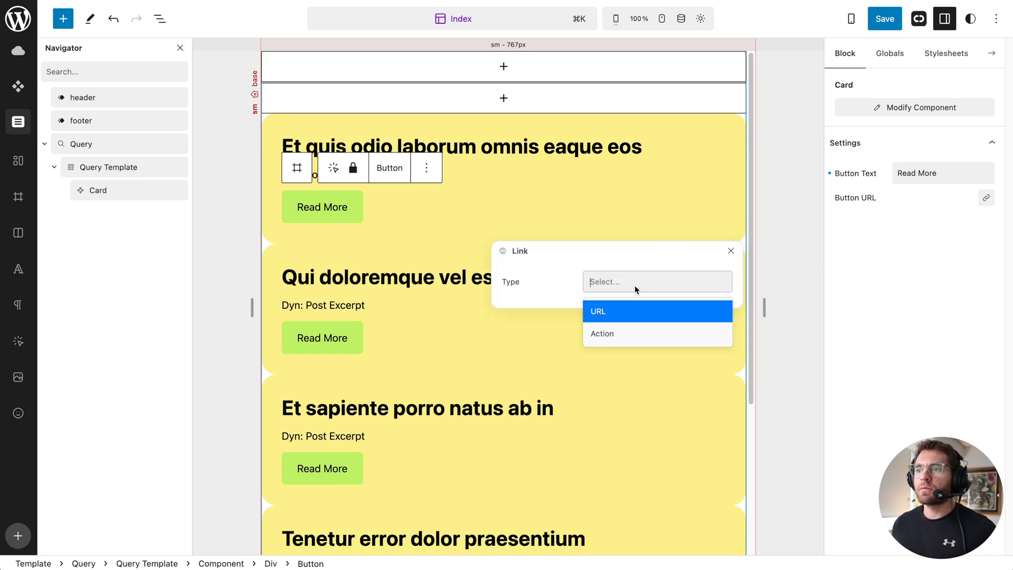
{"action": "left_click", "coordinate": [607, 312]}
{"action": "left_click", "coordinate": [607, 312]}
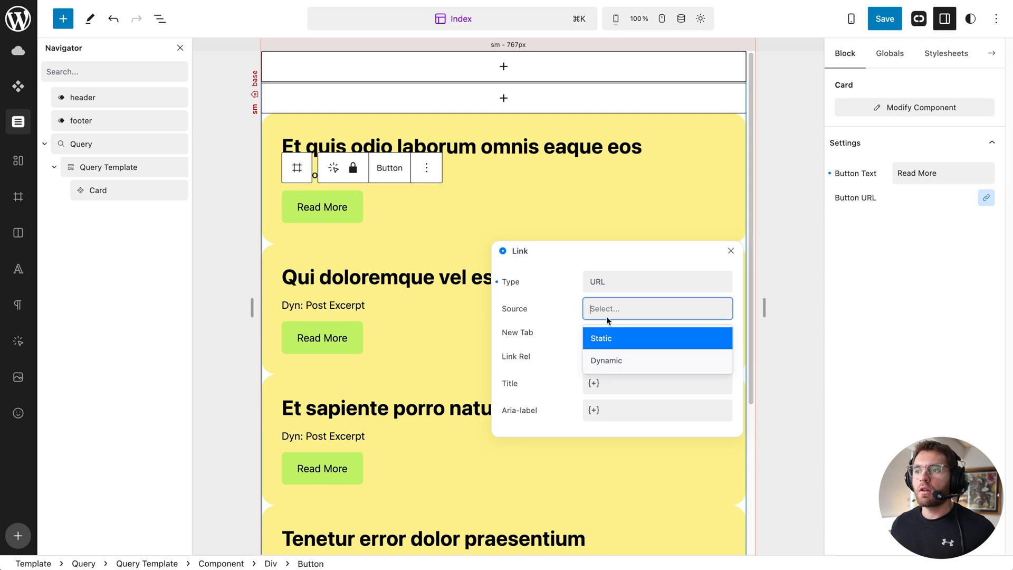
{"action": "left_click", "coordinate": [606, 360]}
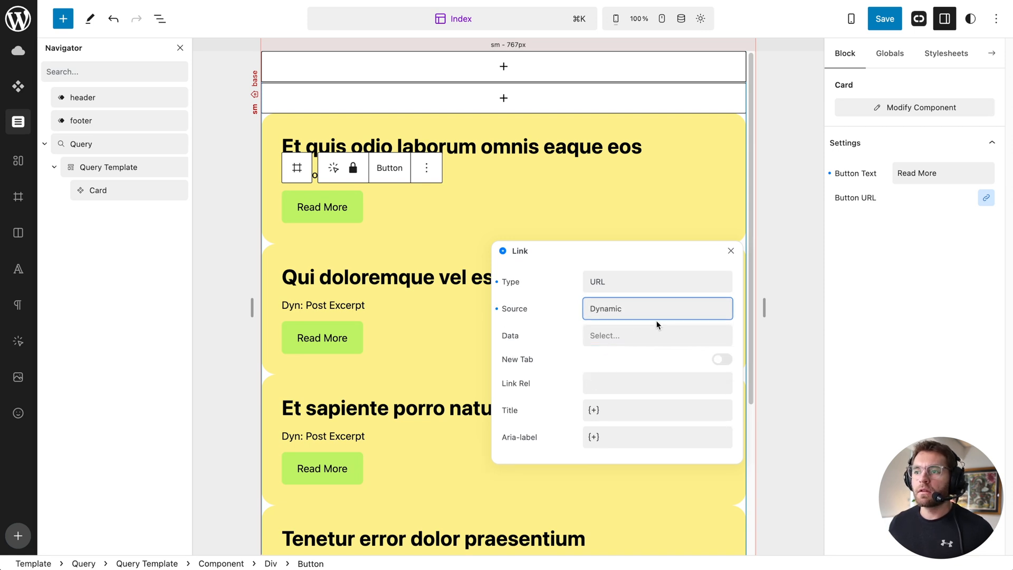
{"action": "left_click", "coordinate": [616, 337]}
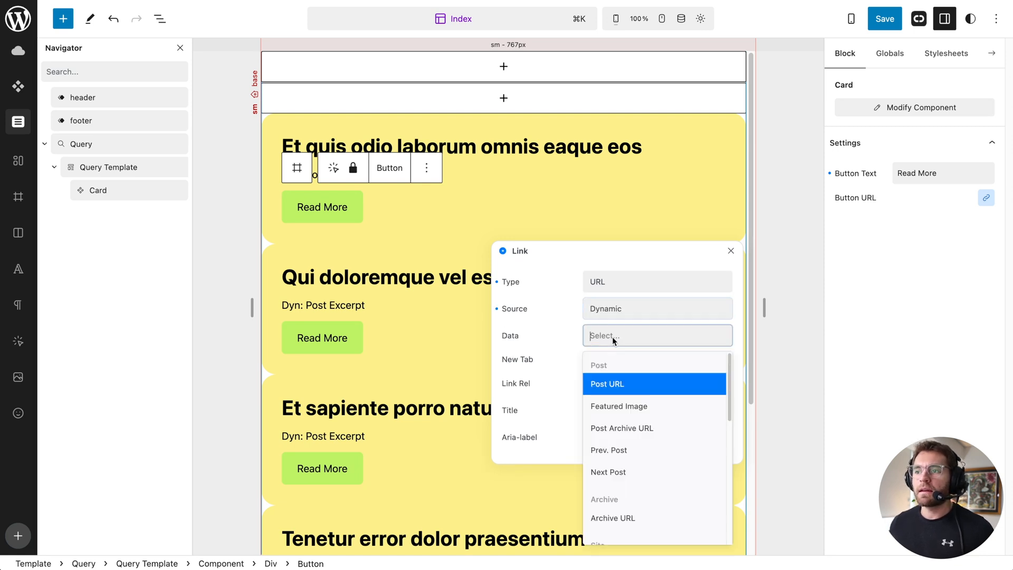
{"action": "left_click", "coordinate": [612, 384]}
Lay out the Query Template as a vertical flex column with a row and column gap of 6
{"action": "left_click", "coordinate": [118, 190]}
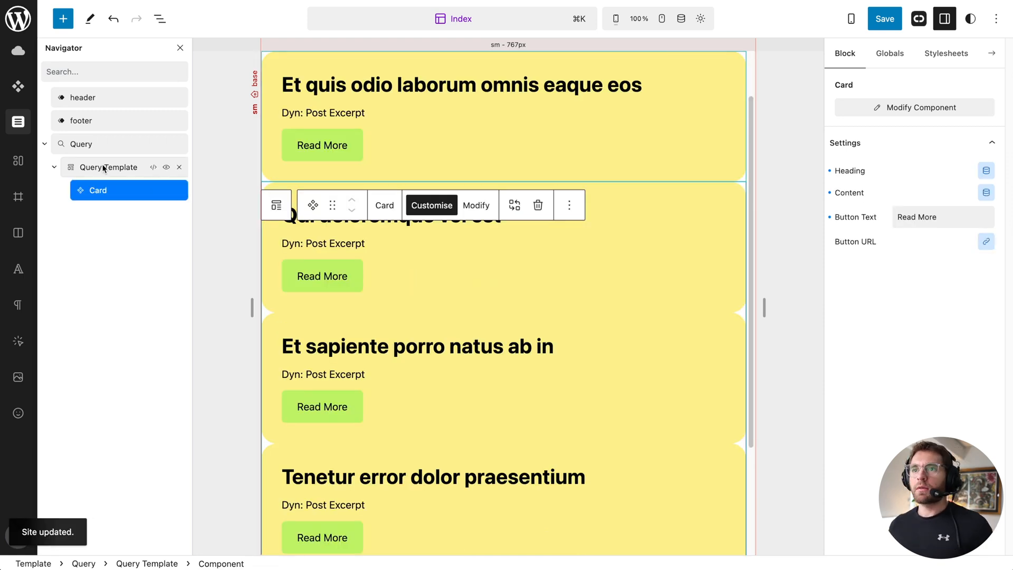
{"action": "left_click", "coordinate": [103, 168]}
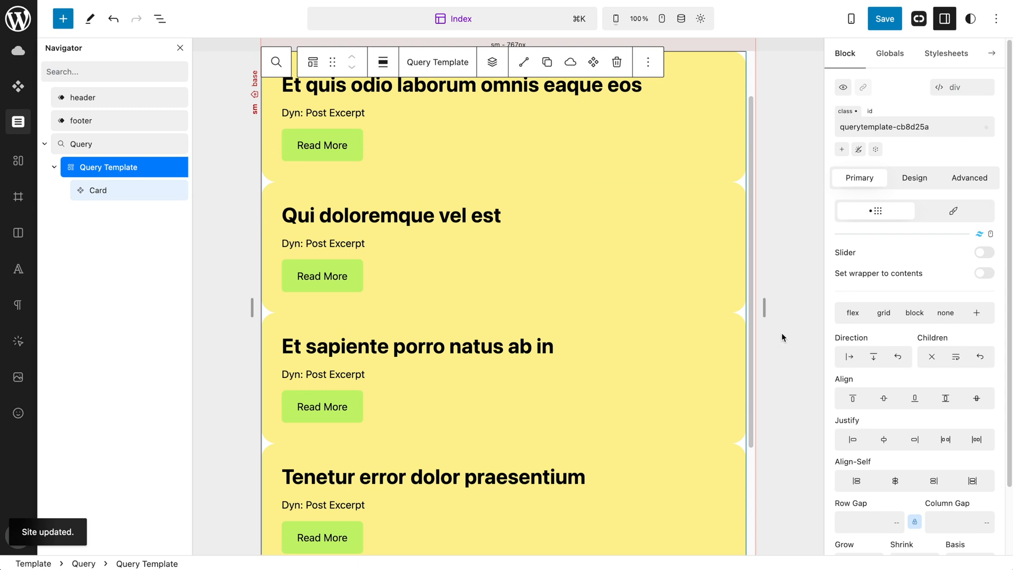
{"action": "left_click", "coordinate": [853, 312]}
{"action": "left_click", "coordinate": [874, 356]}
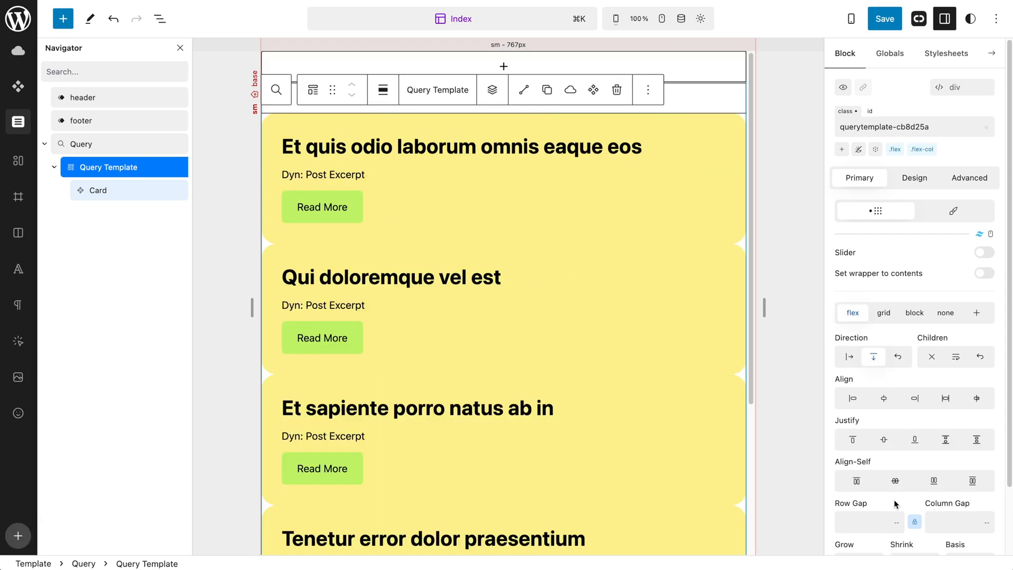
{"action": "left_click", "coordinate": [854, 523]}
{"action": "type", "text": "6"}
{"action": "left_click", "coordinate": [932, 253]}
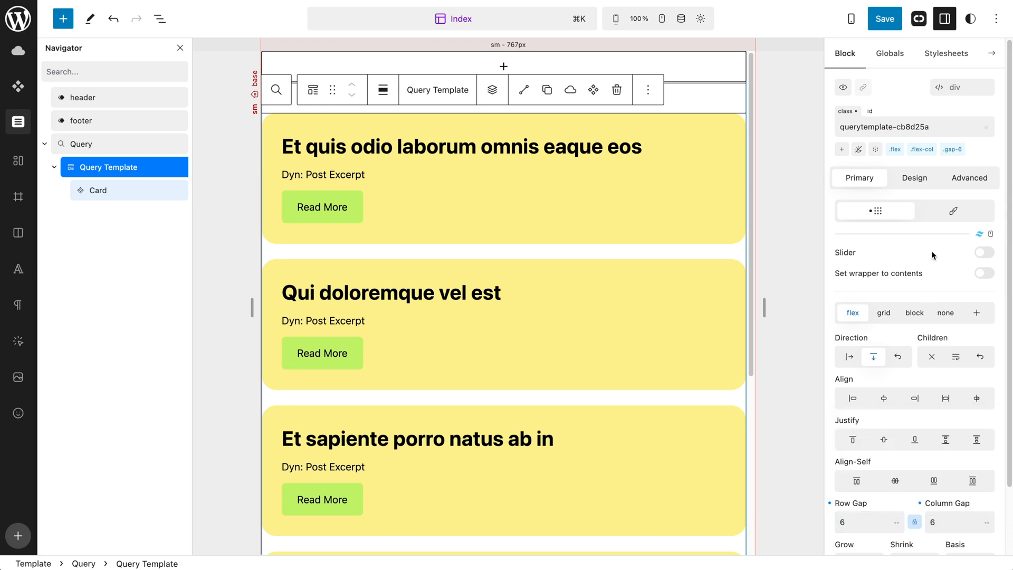
Move the Query between the header and footer, and wrap it in a Section
{"action": "left_click_drag", "start_coordinate": [74, 143], "coordinate": [75, 122]}
{"action": "right_click", "coordinate": [90, 120]}
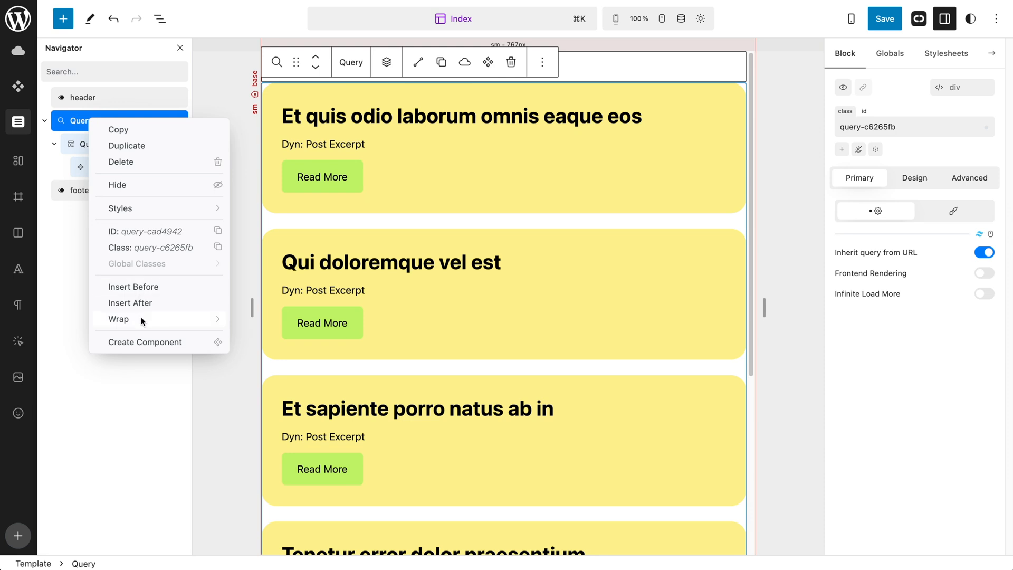
{"action": "left_click", "coordinate": [247, 319]}
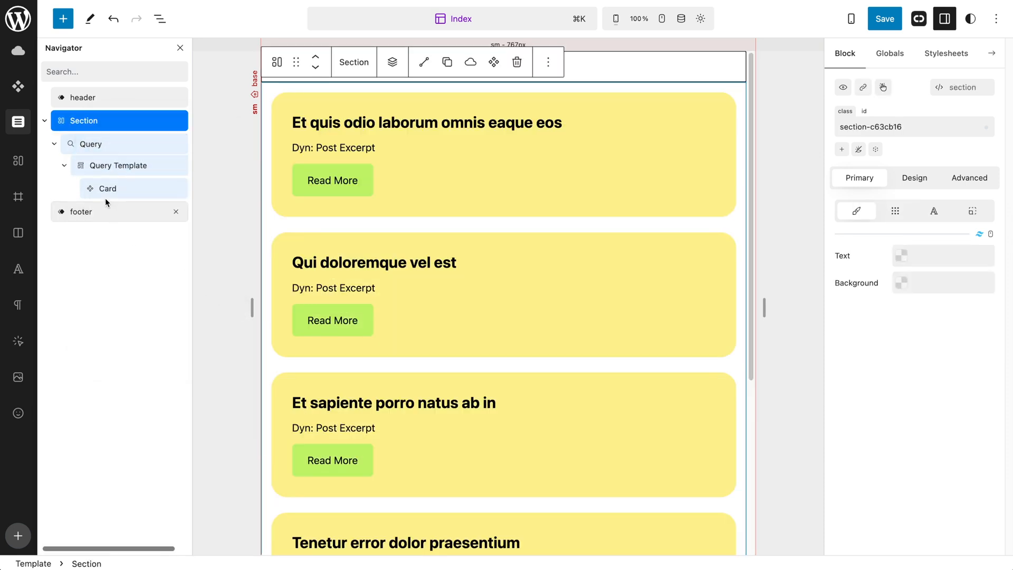
Insert a Container into the Section, move the Query inside it, and save the template
{"action": "right_click", "coordinate": [93, 125]}
{"action": "mouse_move", "coordinate": [150, 310]}
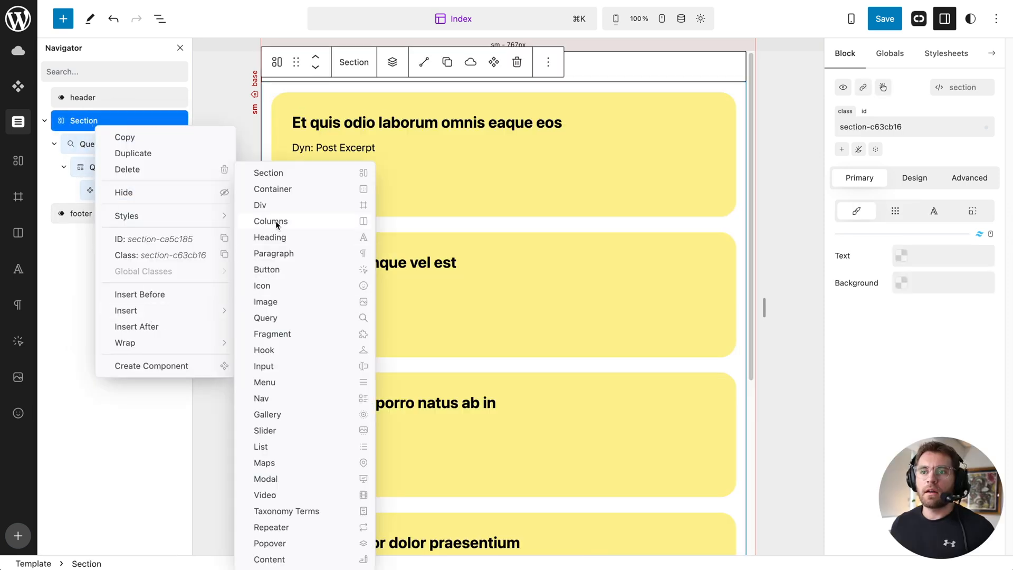
{"action": "left_click", "coordinate": [273, 189]}
{"action": "left_click_drag", "start_coordinate": [79, 210], "coordinate": [110, 174]}
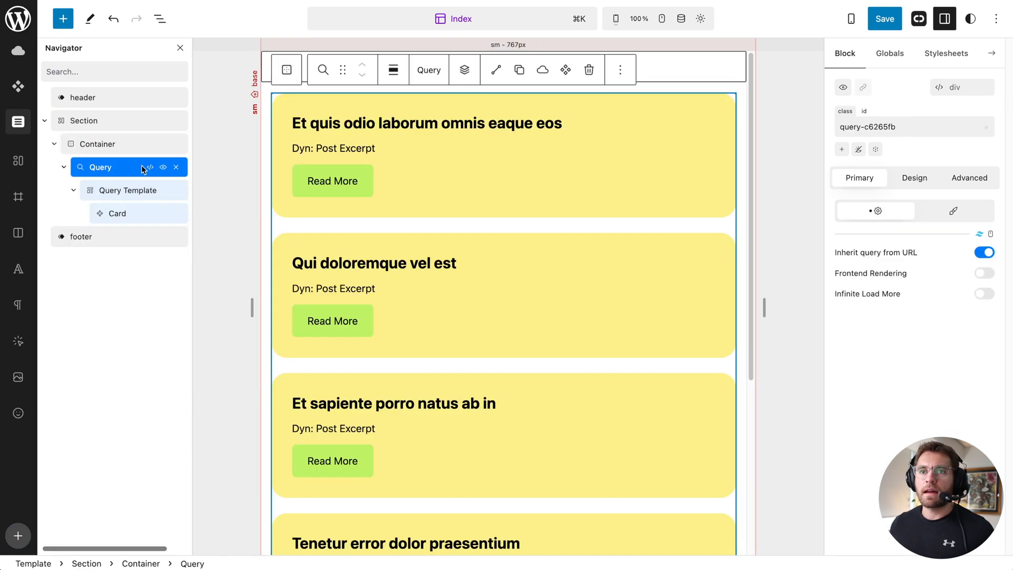
{"action": "left_click", "coordinate": [873, 19]}
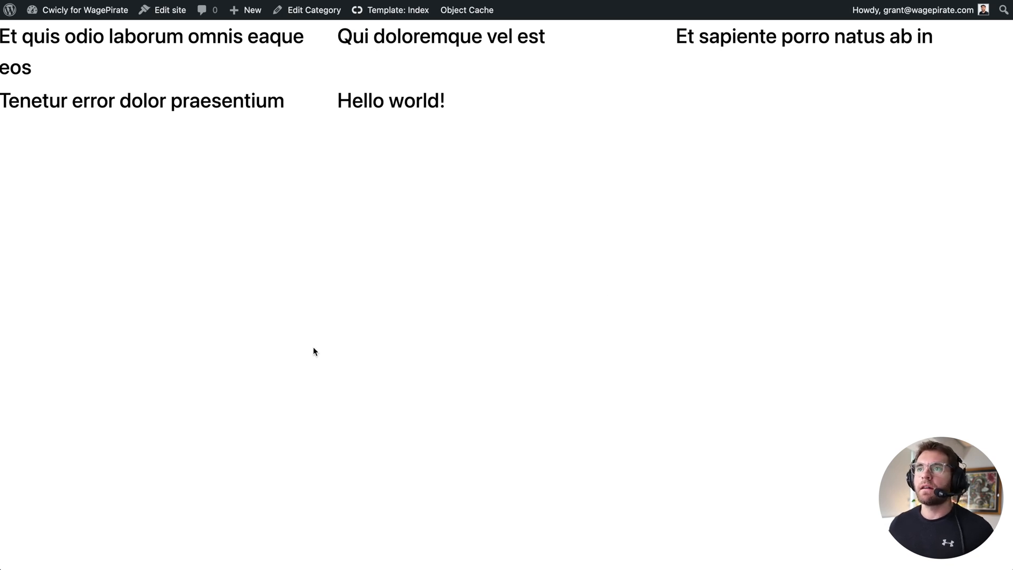
Reload the front-end category page, examine the card titles, and test the Read More links of "Qui doloremque vel est" and "Tenetur error dolor praesentium"
{"action": "key", "text": "super+r"}
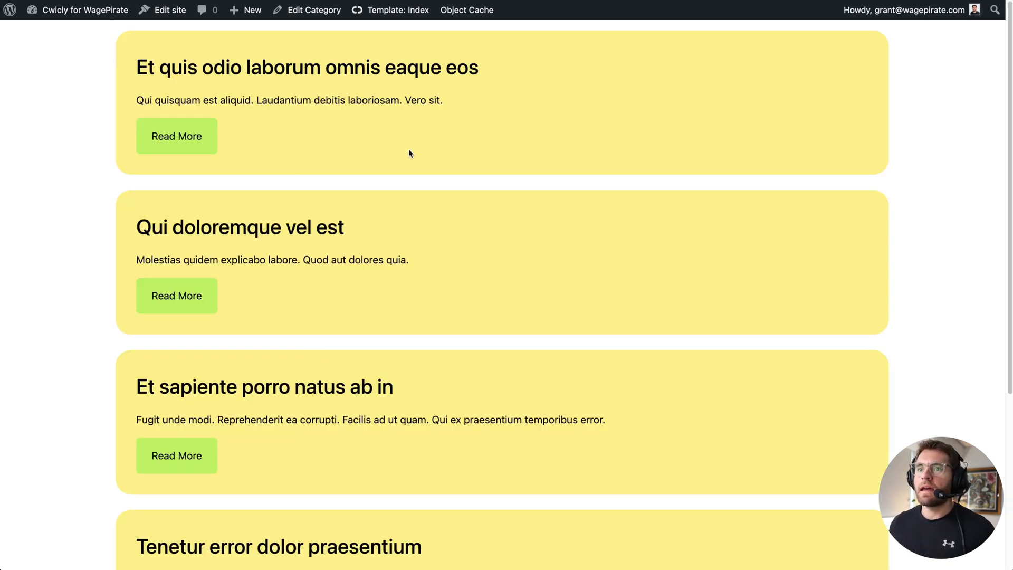
{"action": "left_click_drag", "start_coordinate": [204, 63], "coordinate": [352, 62]}
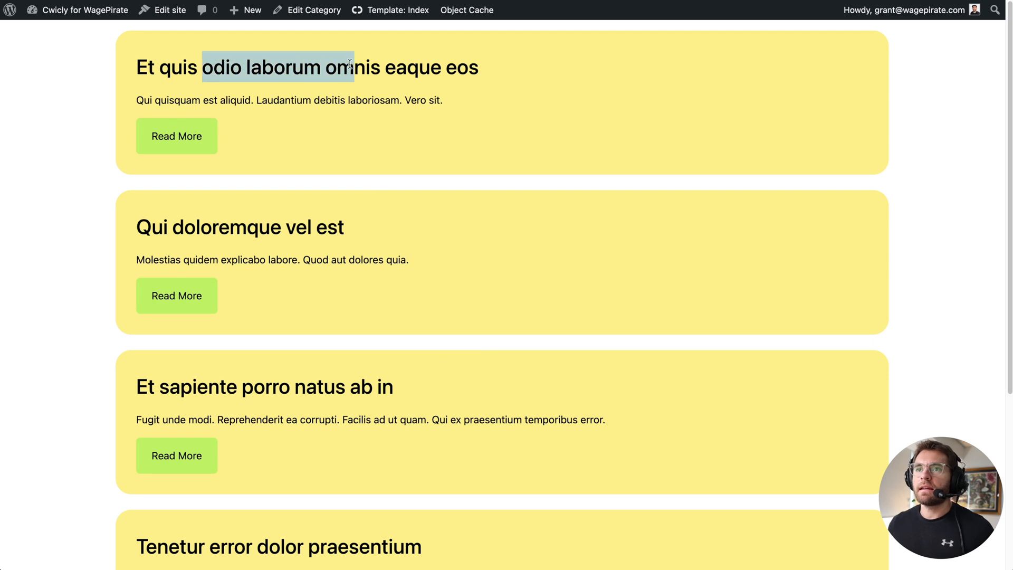
{"action": "left_click_drag", "start_coordinate": [187, 225], "coordinate": [295, 226]}
{"action": "scroll", "coordinate": [340, 227], "scroll_direction": "down", "scroll_amount": 2}
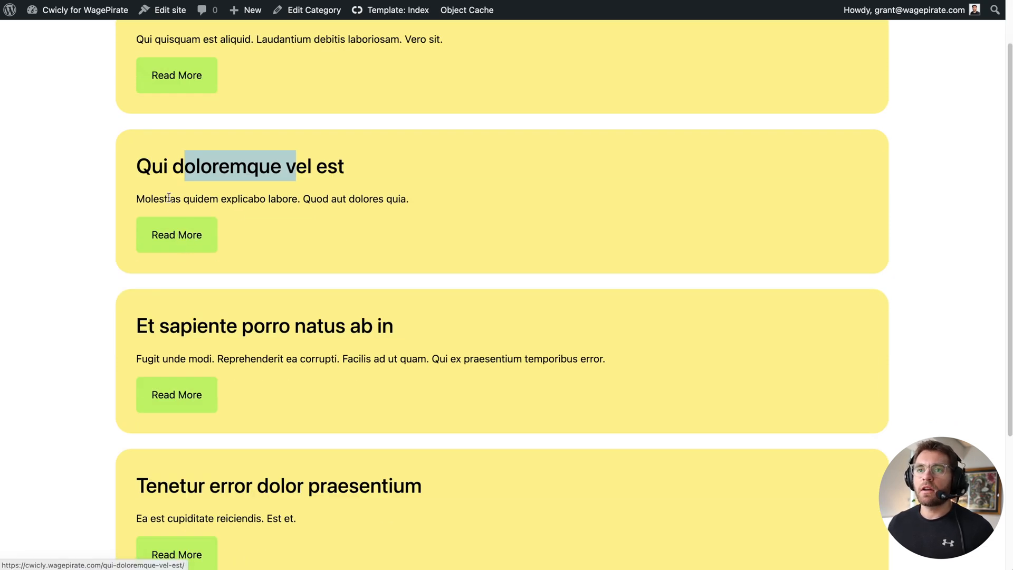
{"action": "left_click", "coordinate": [188, 234]}
{"action": "left_click_drag", "start_coordinate": [156, 69], "coordinate": [217, 67]}
{"action": "key", "text": "alt+Left"}
{"action": "scroll", "coordinate": [369, 264], "scroll_direction": "down", "scroll_amount": 2}
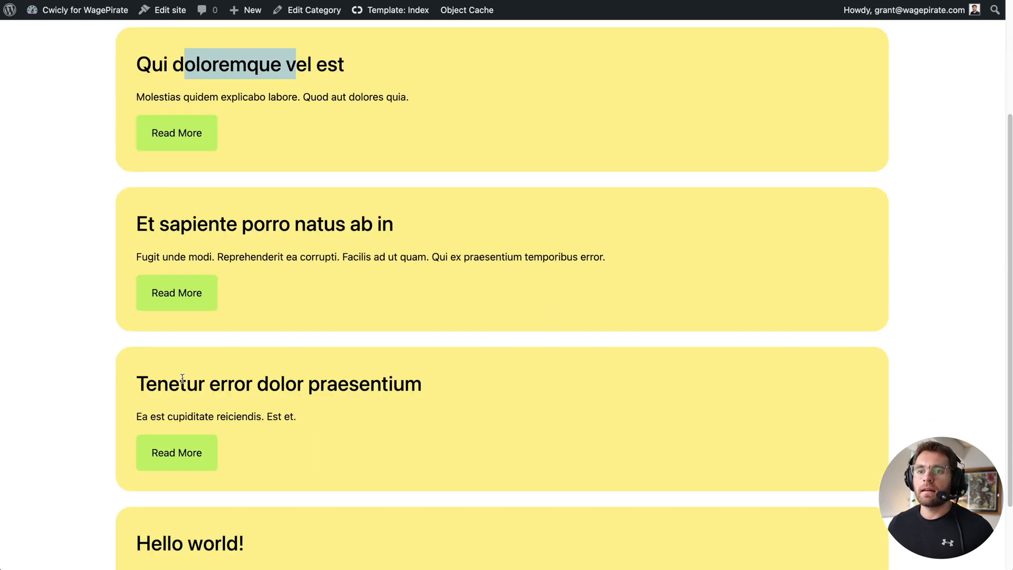
{"action": "left_click_drag", "start_coordinate": [180, 384], "coordinate": [228, 384]}
{"action": "left_click", "coordinate": [180, 451]}
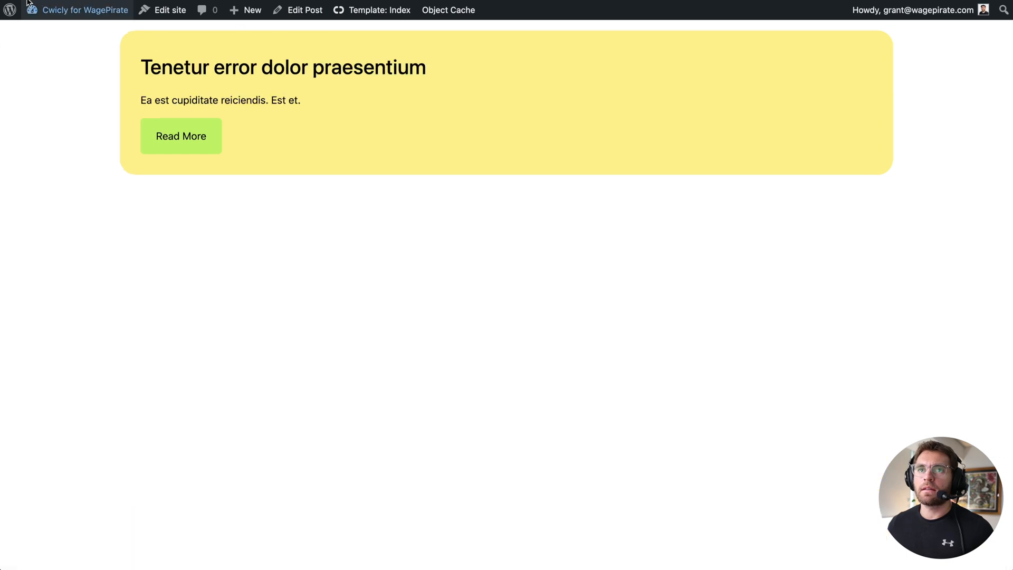
{"action": "key", "text": "alt+Left"}
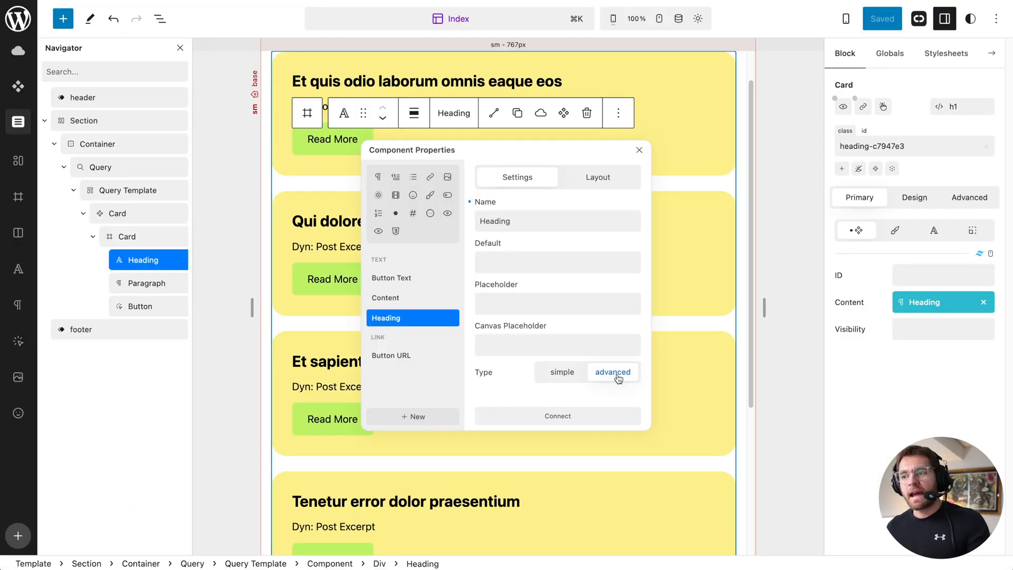